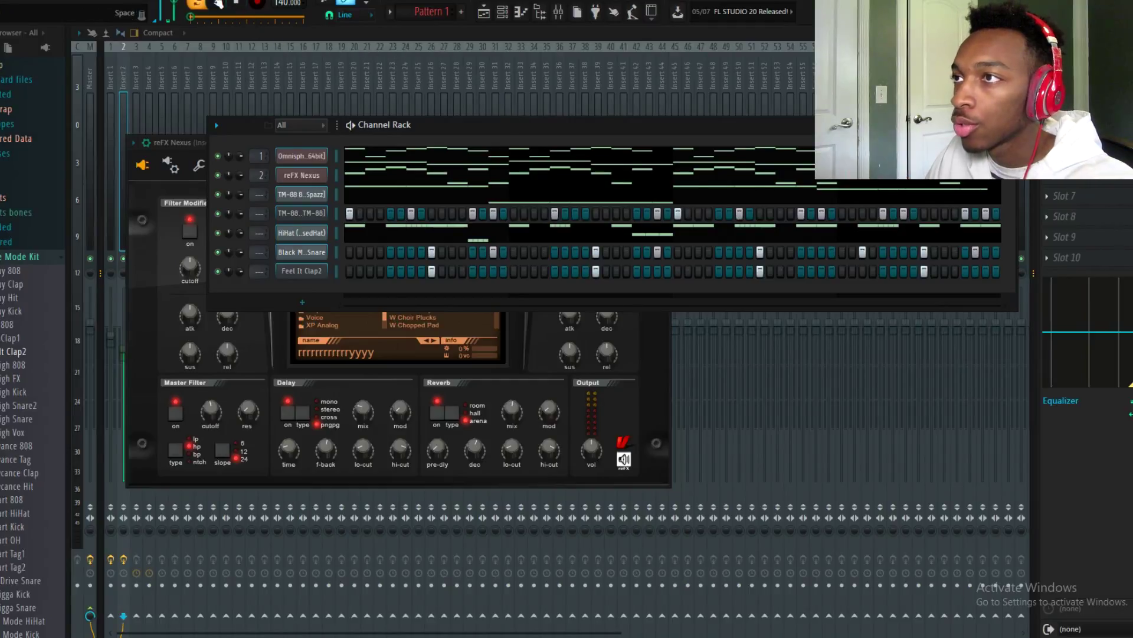
# - Play back the full pattern to hear the unmixed beat, and stop playback
pyautogui.press('space')
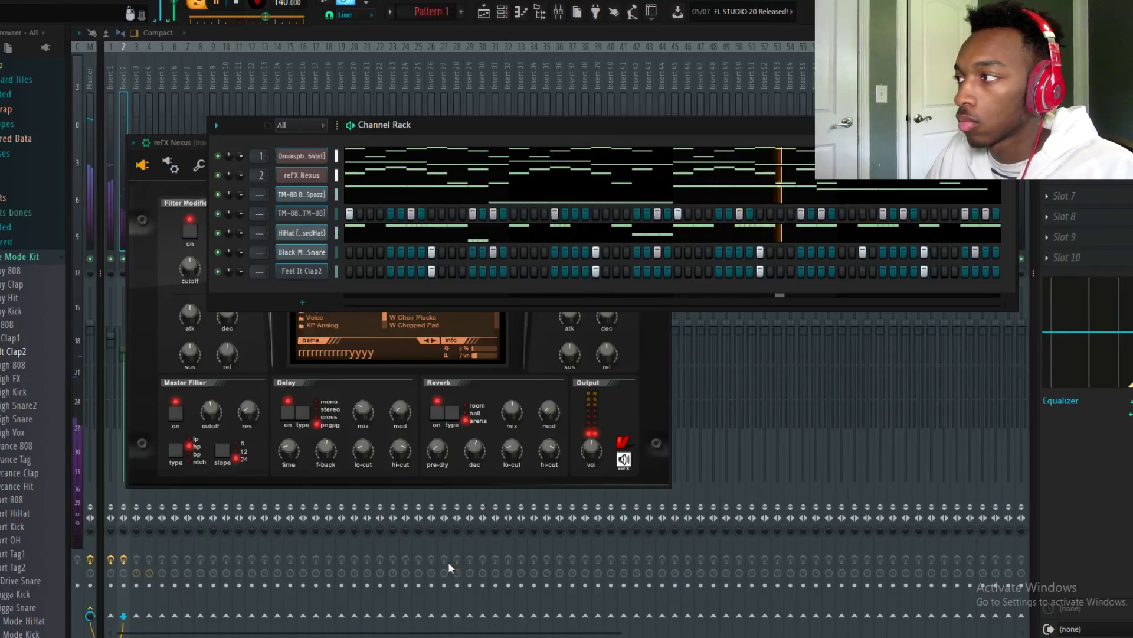
pyautogui.press('space')
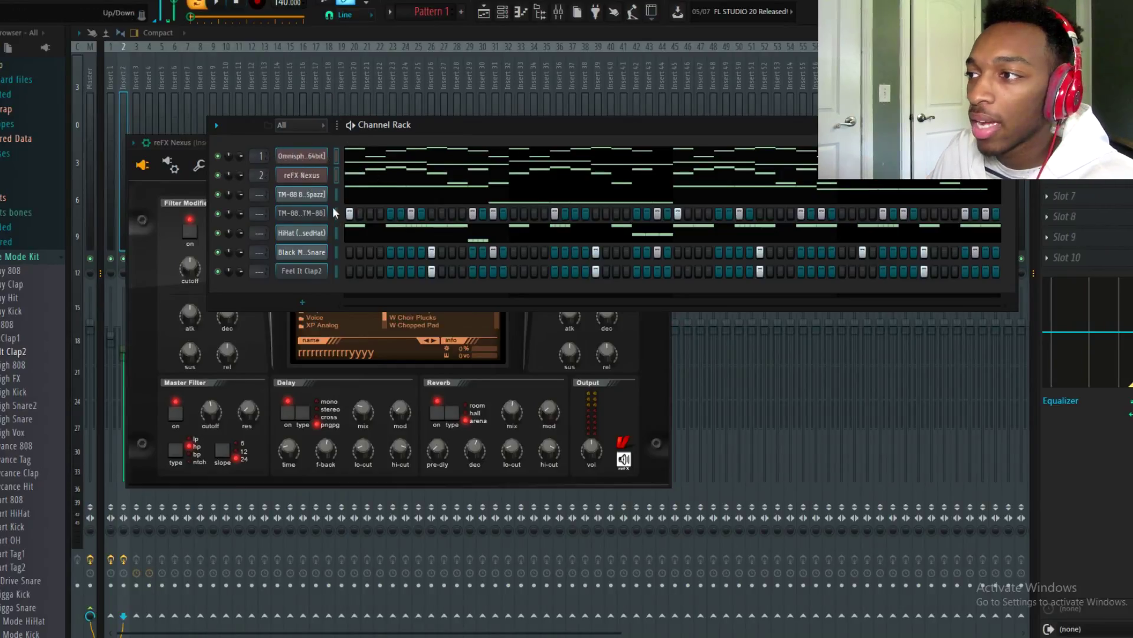
# - Route the Omnisphere and reFX Nexus channels to consecutive mixer tracks starting at insert 1
pyautogui.click(335, 156)
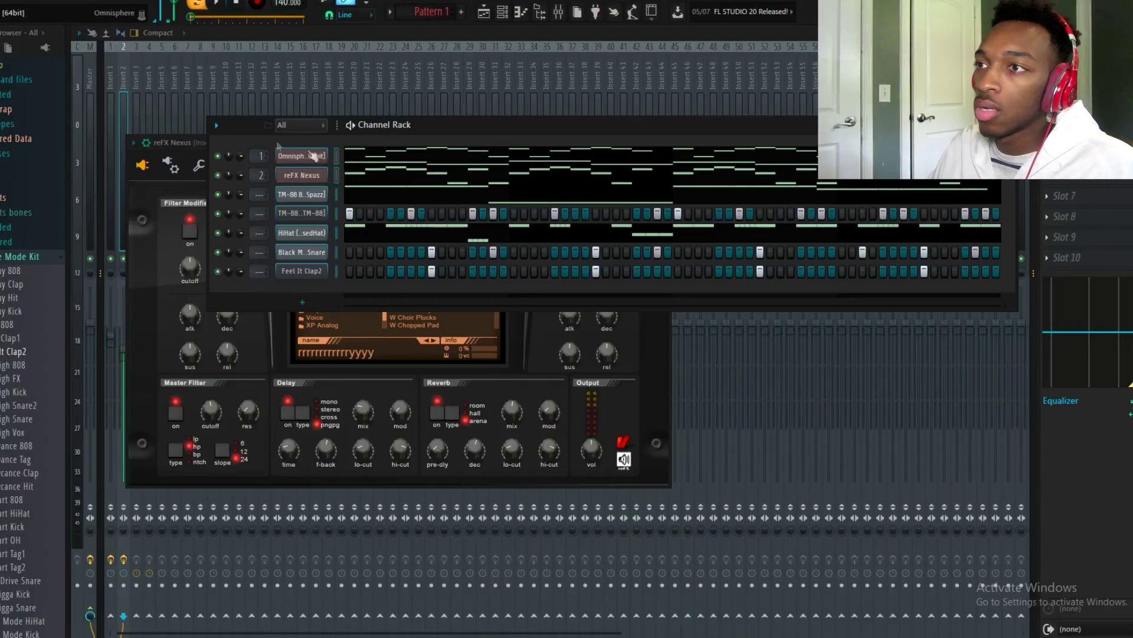
pyautogui.click(109, 95)
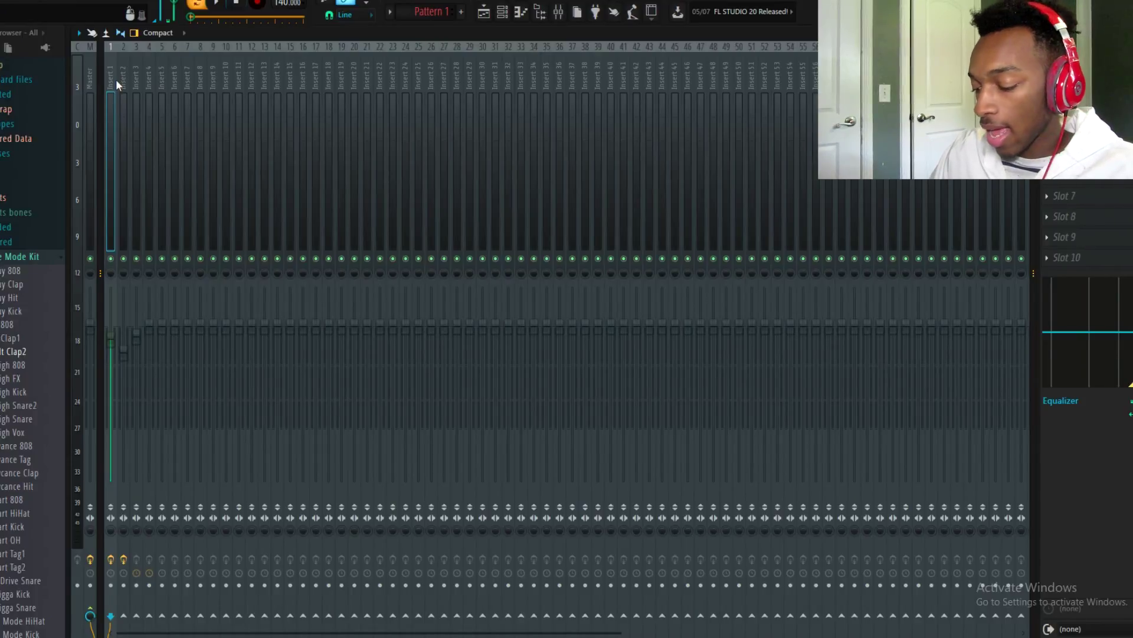
pyautogui.hotkey('ctrl', 'l')
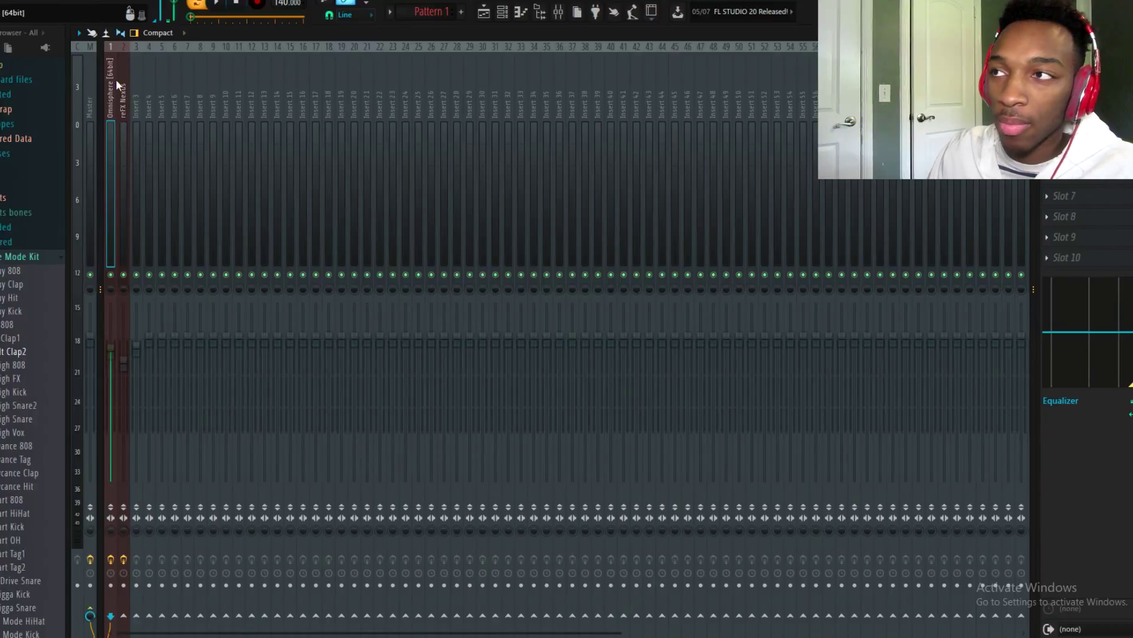
# - Route the 808, kick, hi-hat, snare and clap channels to mixer tracks 10 to 14 and check the routing during playback
pyautogui.click(502, 12)
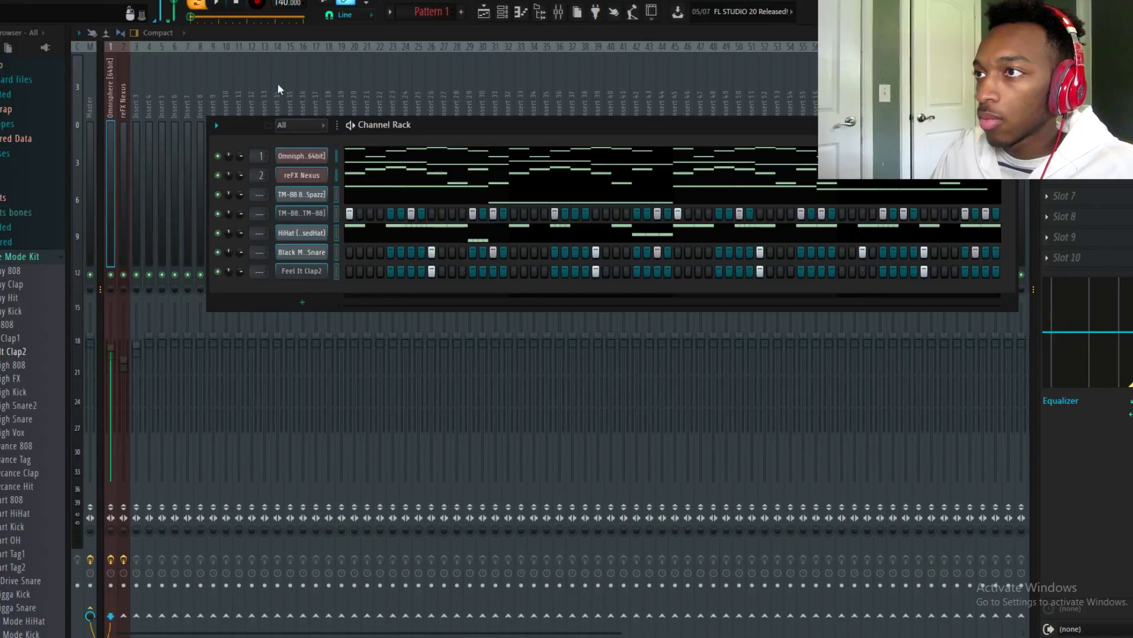
pyautogui.click(227, 70)
pyautogui.click(138, 126)
pyautogui.click(231, 143)
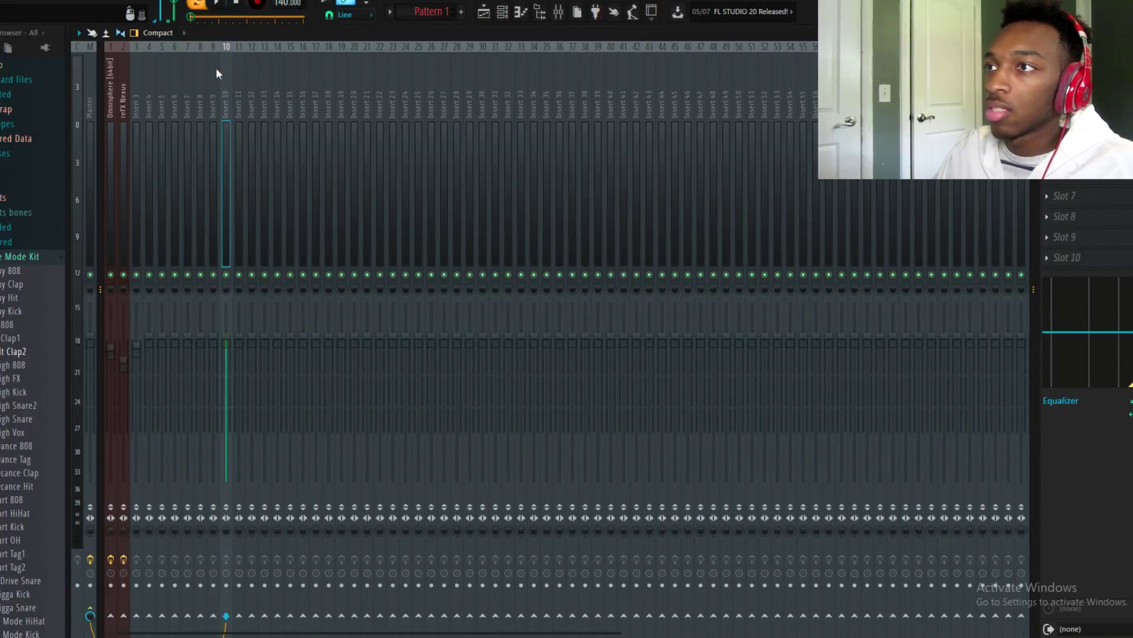
pyautogui.hotkey('ctrl', 'l')
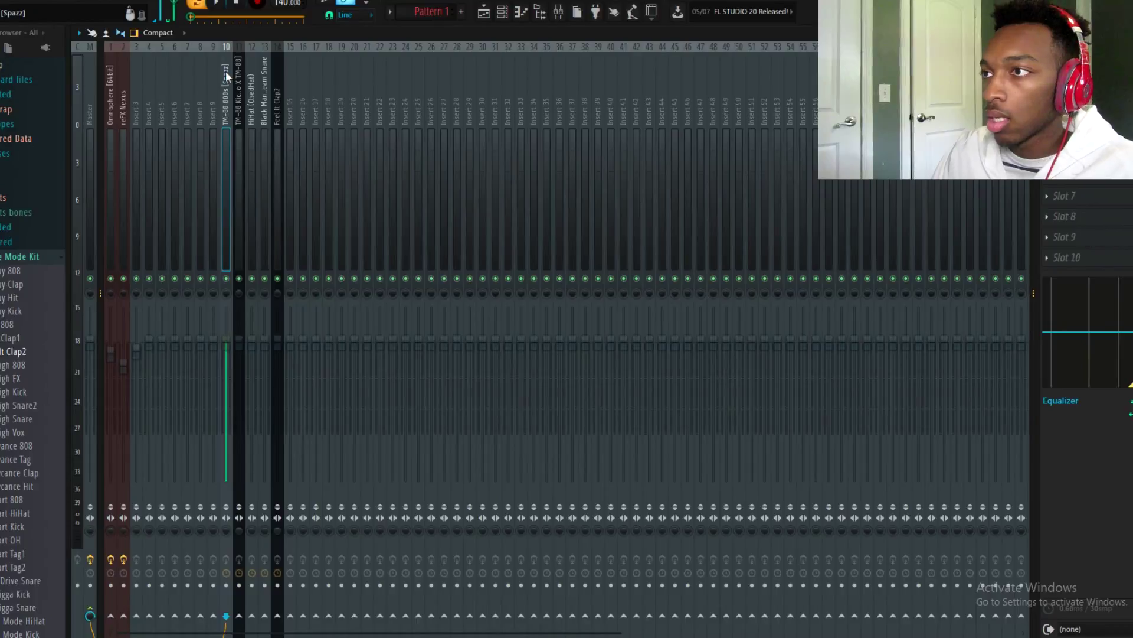
pyautogui.press('space')
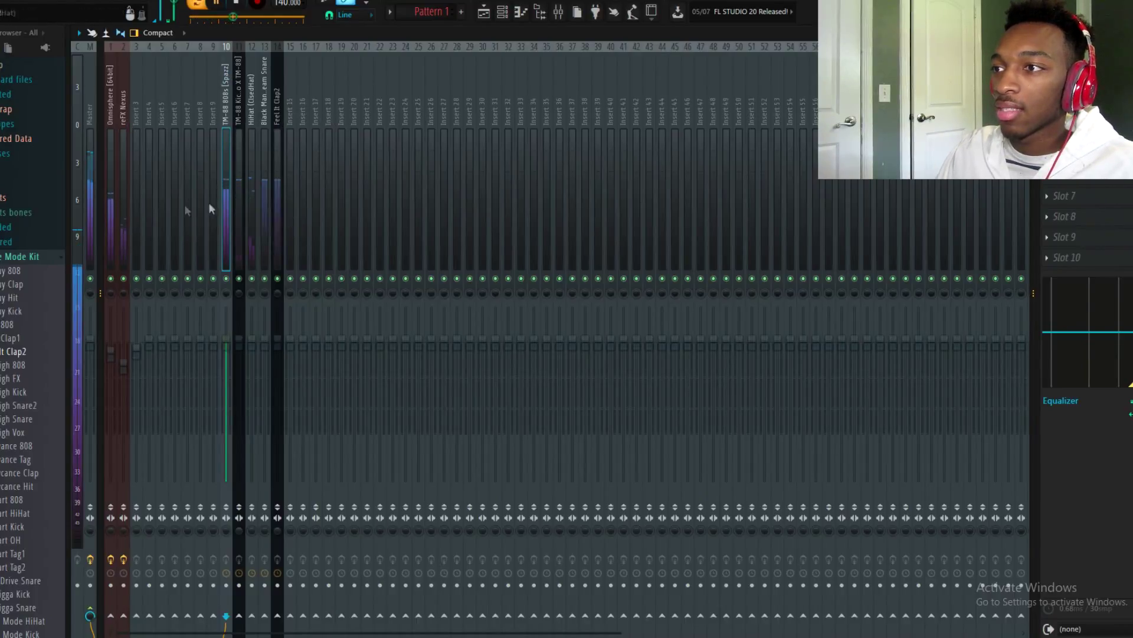
pyautogui.click(503, 13)
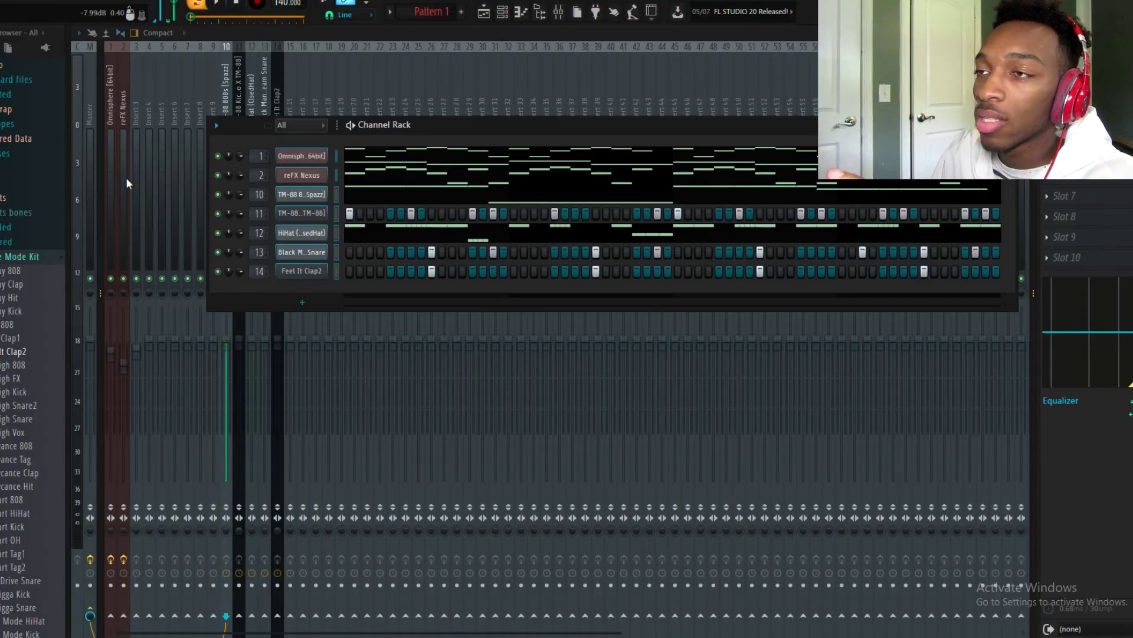
# - Solo the Omnisphere mixer track, audition it and add Fruity Parametric EQ 2 to its effects
pyautogui.click(108, 177)
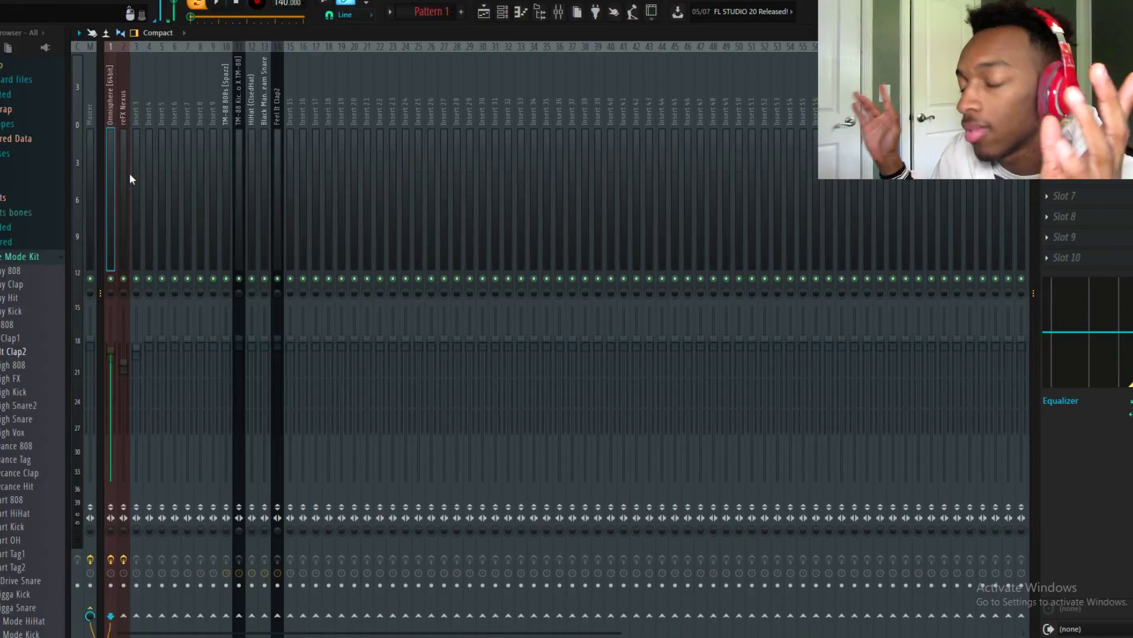
pyautogui.rightClick(110, 278)
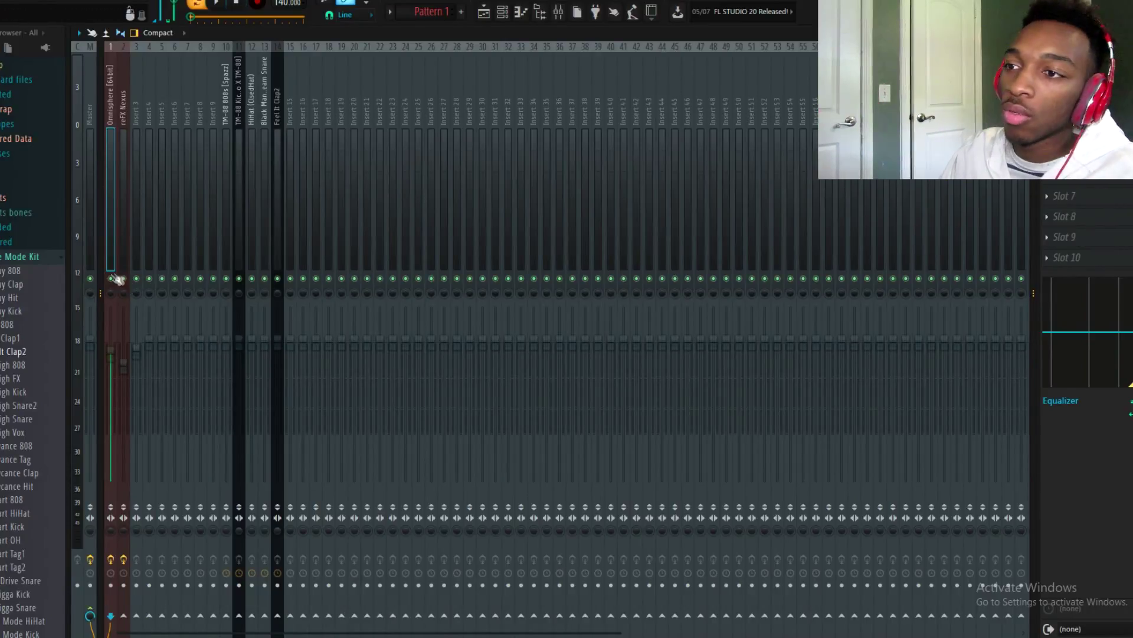
pyautogui.press('space')
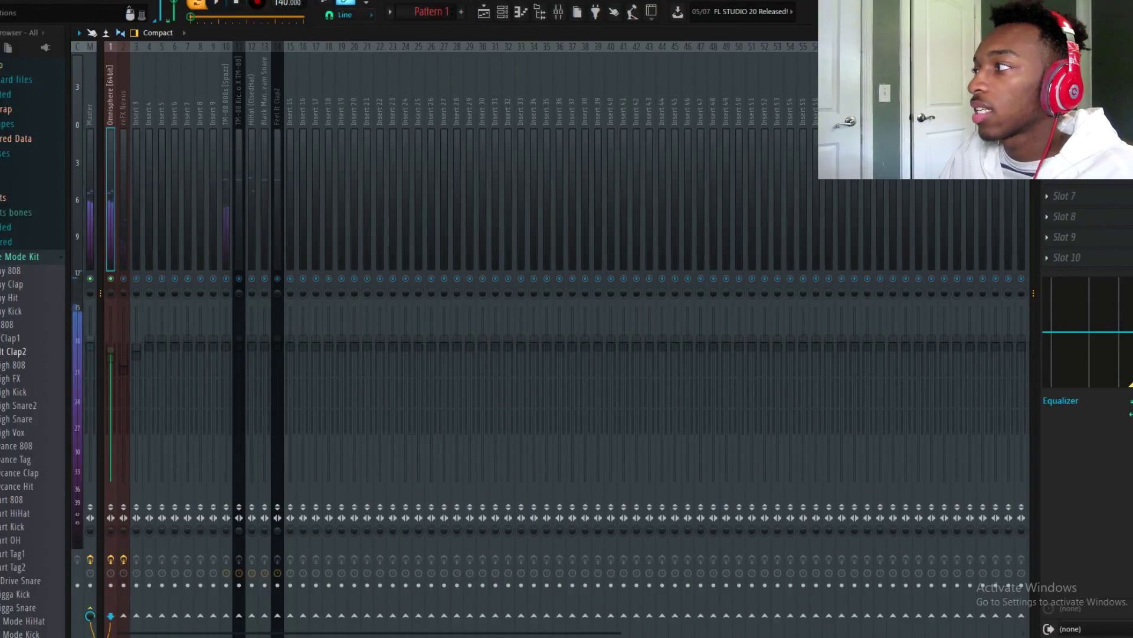
pyautogui.press('space')
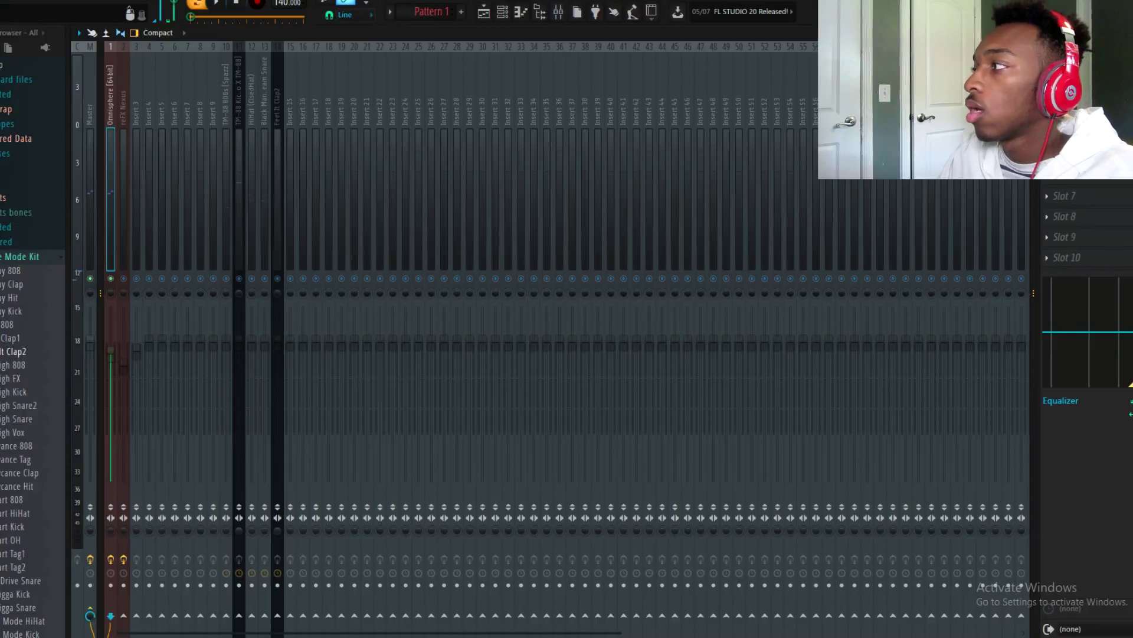
pyautogui.click(1068, 175)
pyautogui.click(916, 436)
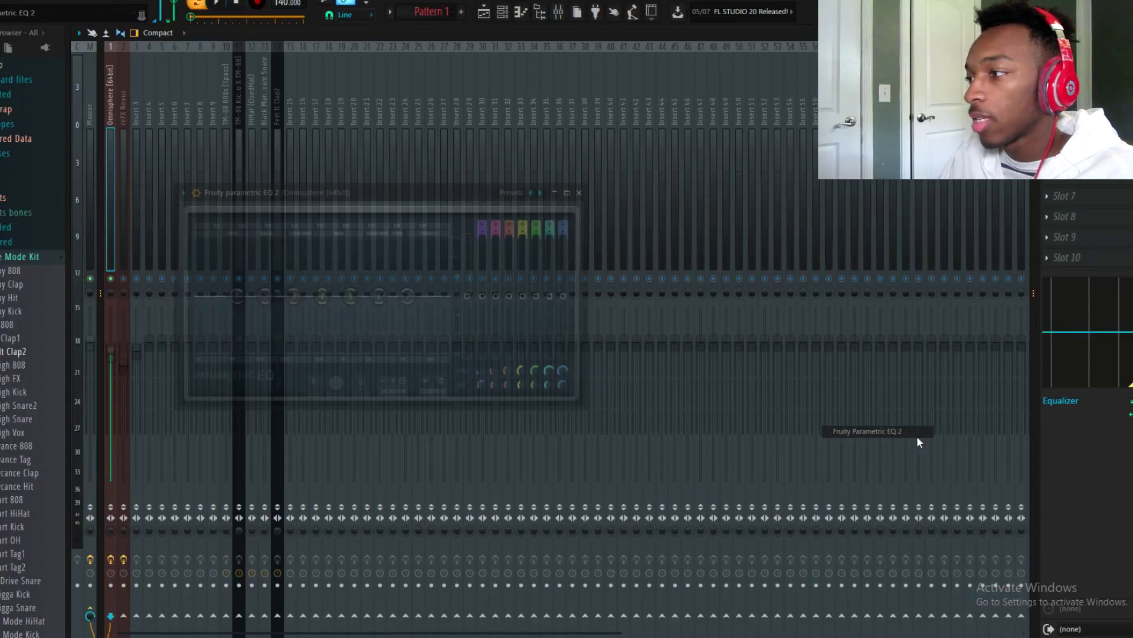
# - Cut the Omnisphere track's lows with band 1 and its highs with band 7 during playback, and check Gross Beat's 1/2 Speed preset
pyautogui.moveTo(236, 296); pyautogui.dragTo(275, 348)
pyautogui.press('space')
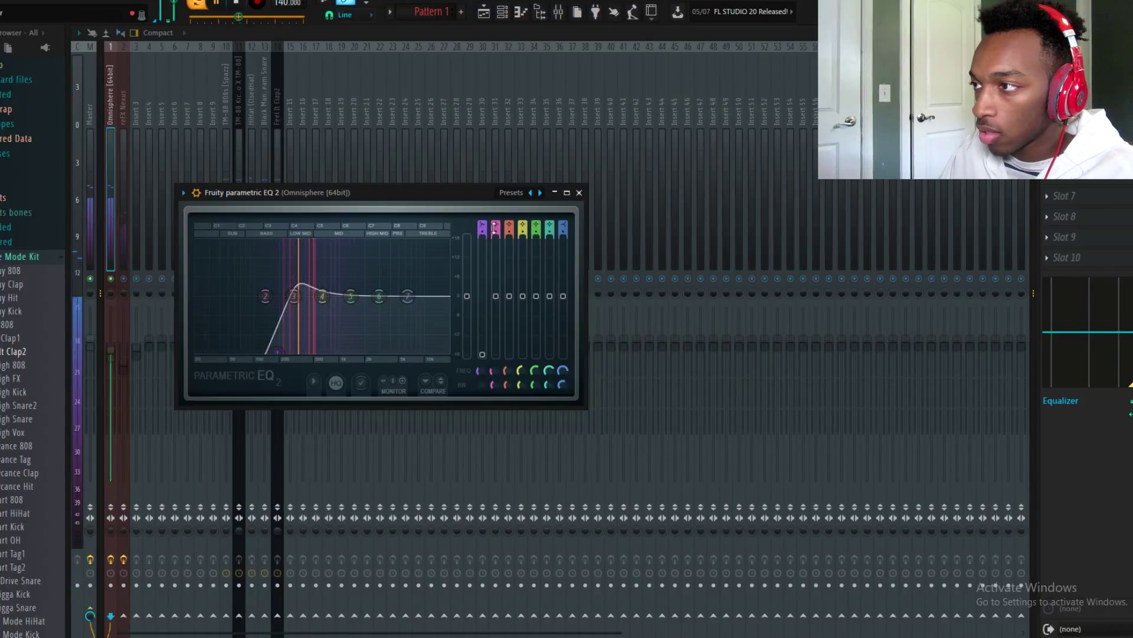
pyautogui.moveTo(482, 231); pyautogui.dragTo(482, 242)
pyautogui.scroll(6, 275, 352)
pyautogui.moveTo(270, 349); pyautogui.dragTo(275, 351)
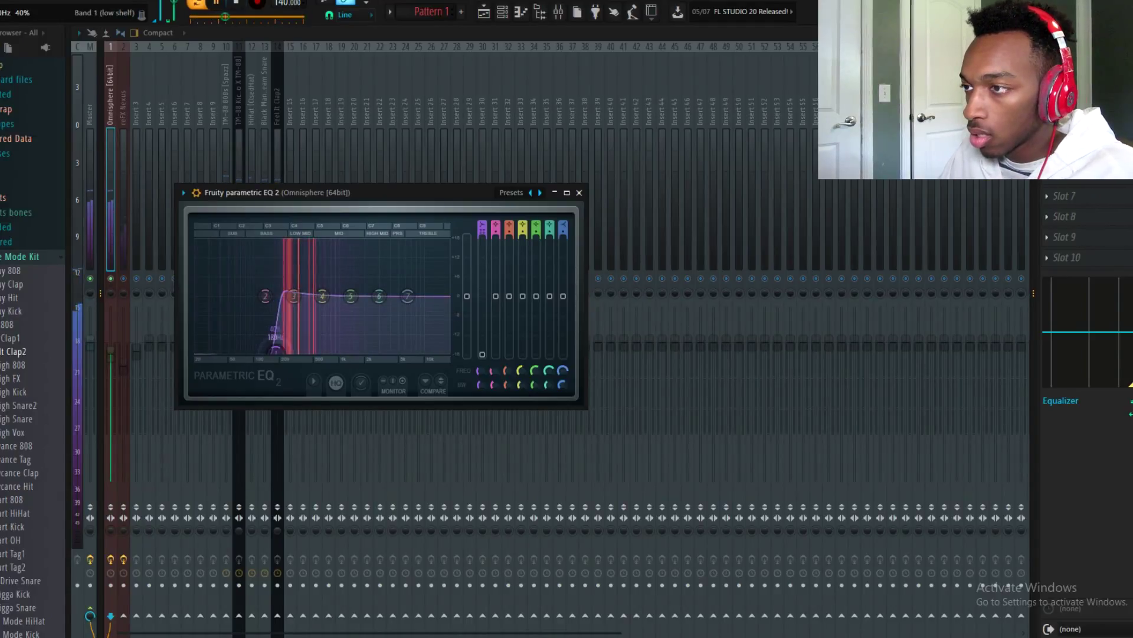
pyautogui.moveTo(409, 298)
pyautogui.mouseDown()
pyautogui.moveTo(342, 350)
pyautogui.moveTo(407, 300)
pyautogui.mouseUp()
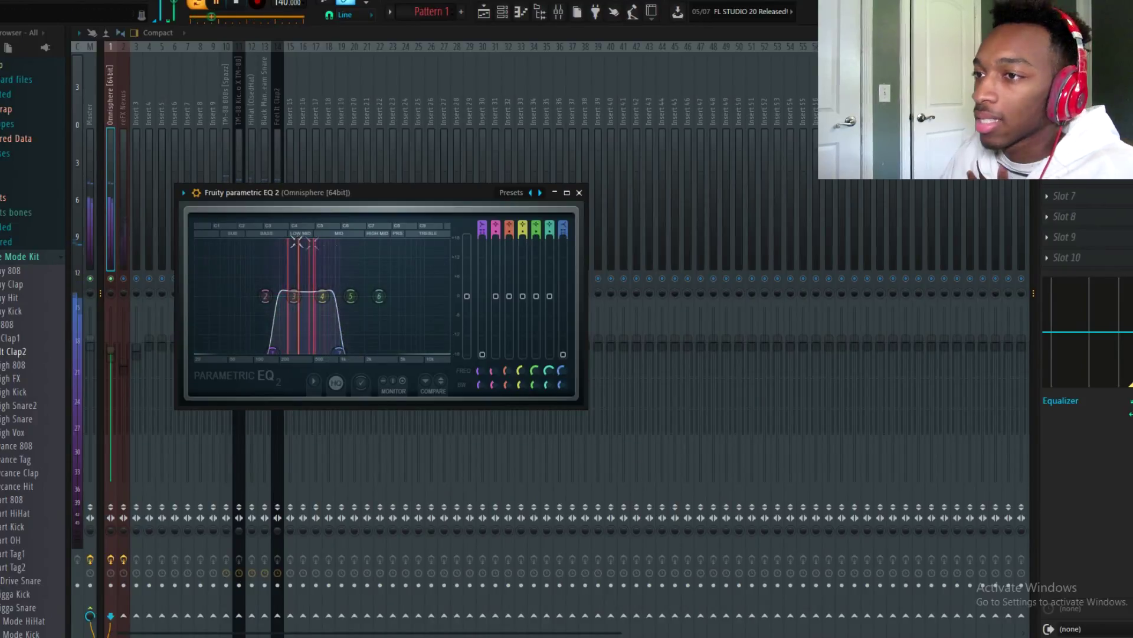
pyautogui.click(579, 192)
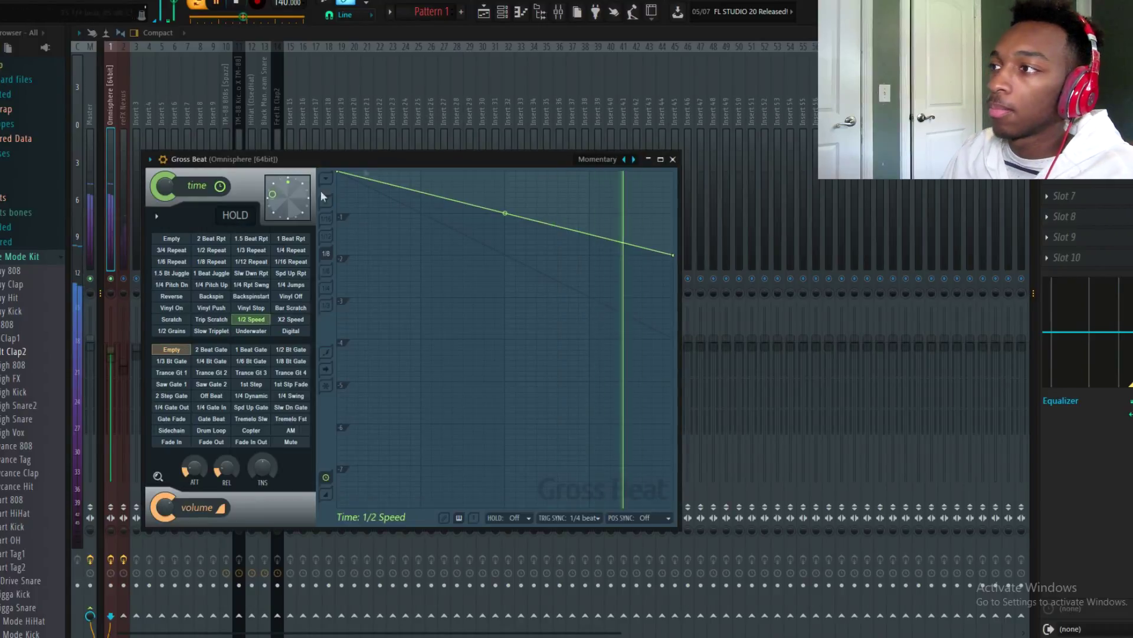
pyautogui.click(403, 38)
pyautogui.press('space')
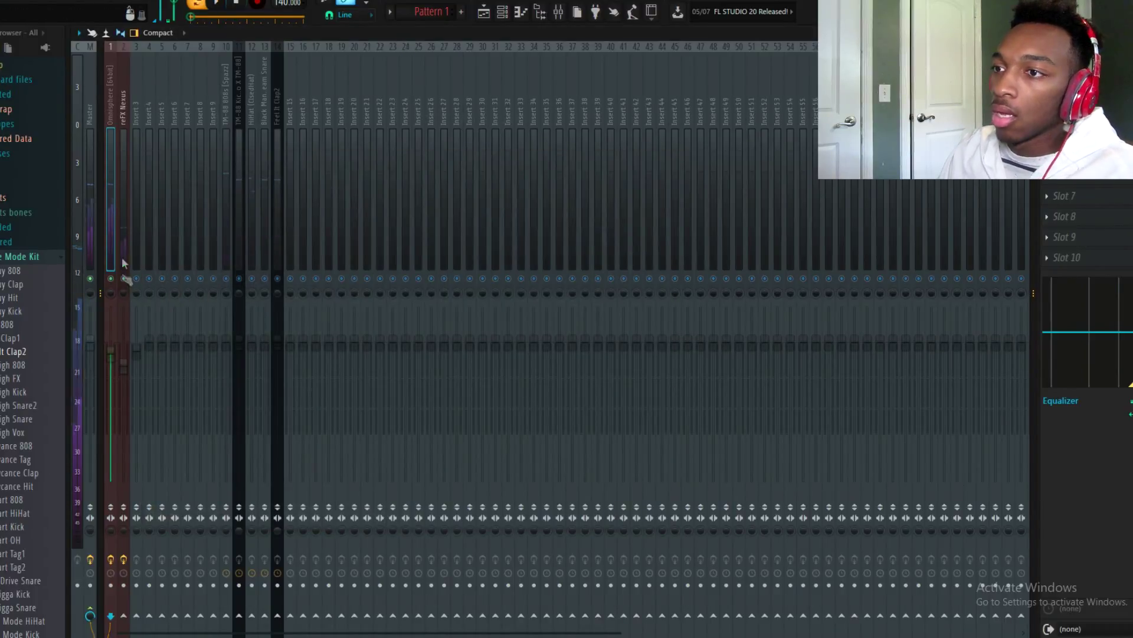
# - Solo the reFX Nexus track, raise the low-cut frequency in its Parametric EQ 2 and cut its highs with band 7
pyautogui.click(123, 278)
pyautogui.click(125, 236)
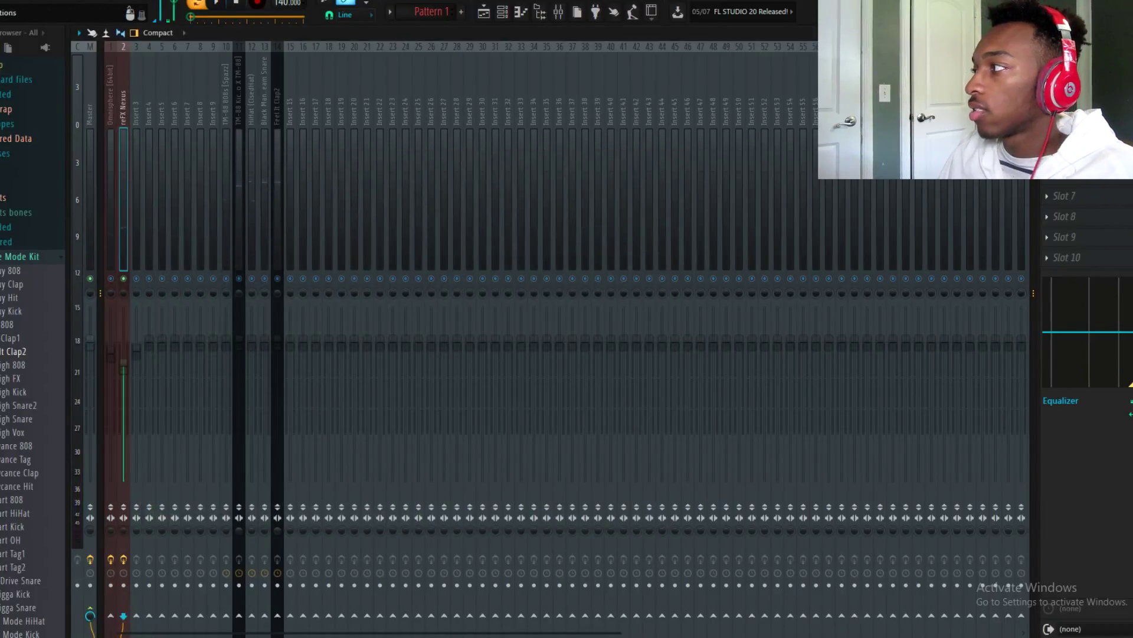
pyautogui.press('space')
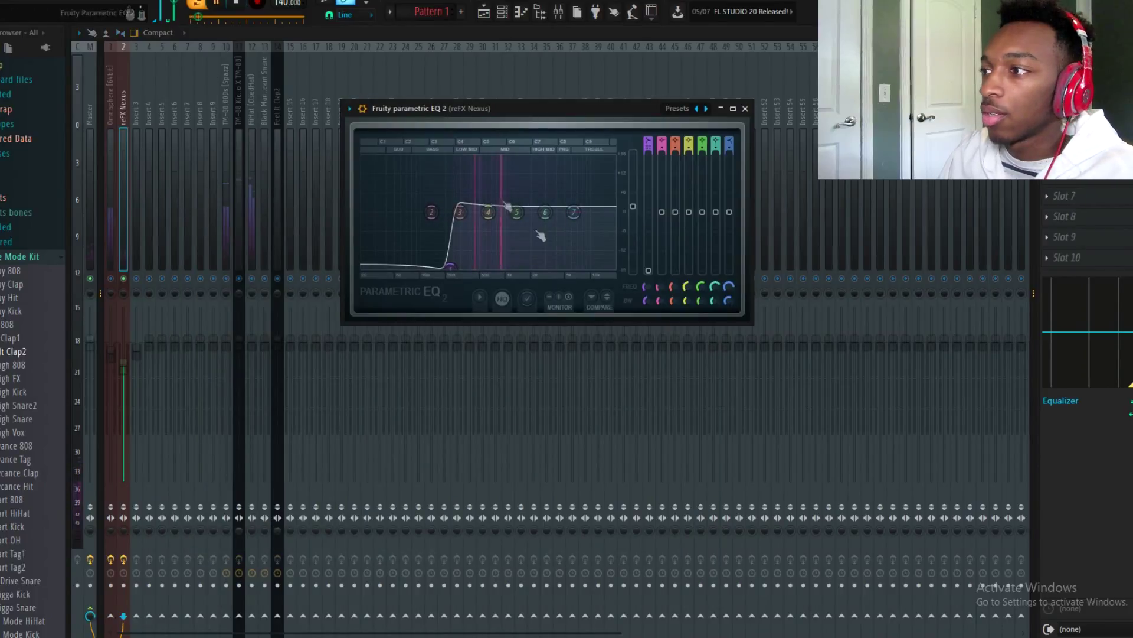
pyautogui.moveTo(452, 267); pyautogui.dragTo(462, 275)
pyautogui.moveTo(576, 213); pyautogui.dragTo(552, 267)
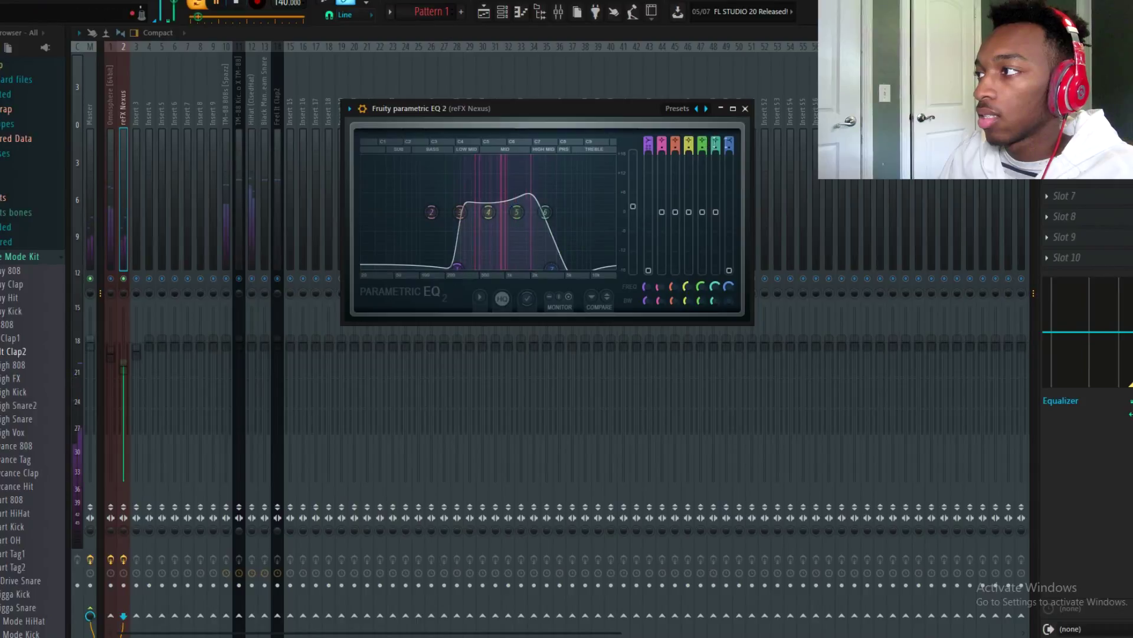
pyautogui.moveTo(550, 267); pyautogui.dragTo(557, 268)
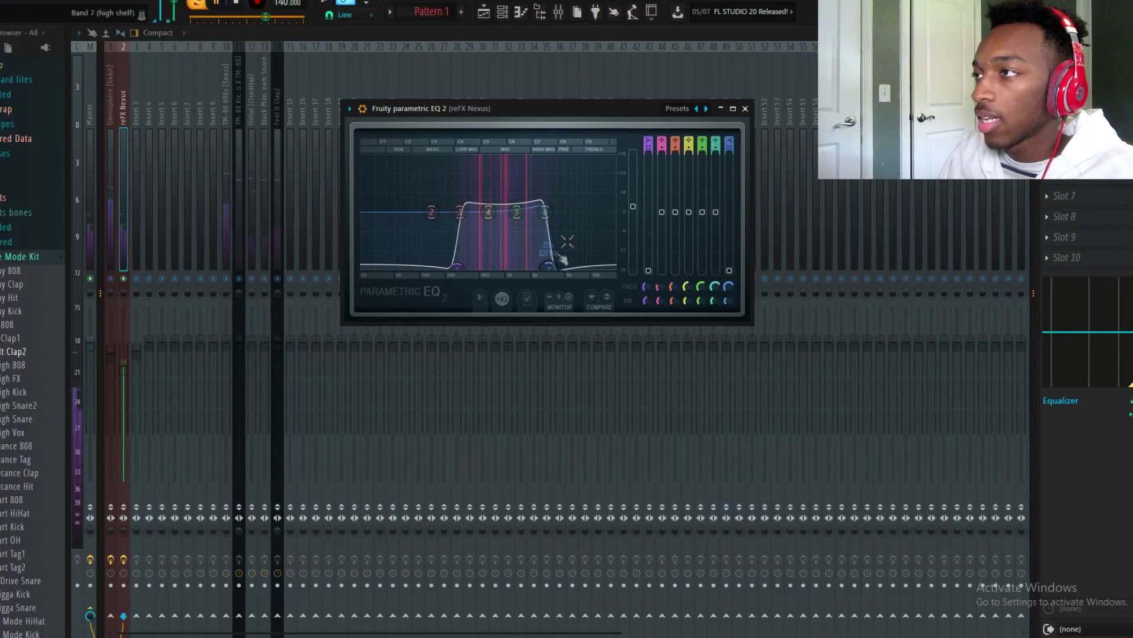
pyautogui.click(399, 31)
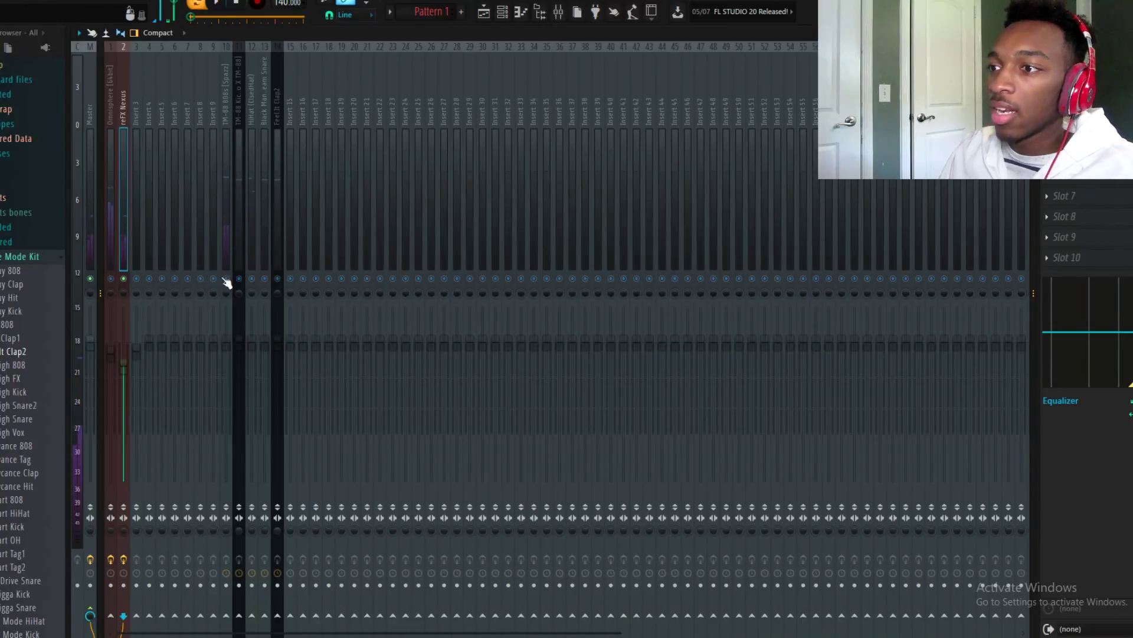
# - Solo the TM-88 808 mixer track, play the pattern and add Fruity WaveShaper to its effects
pyautogui.click(231, 245)
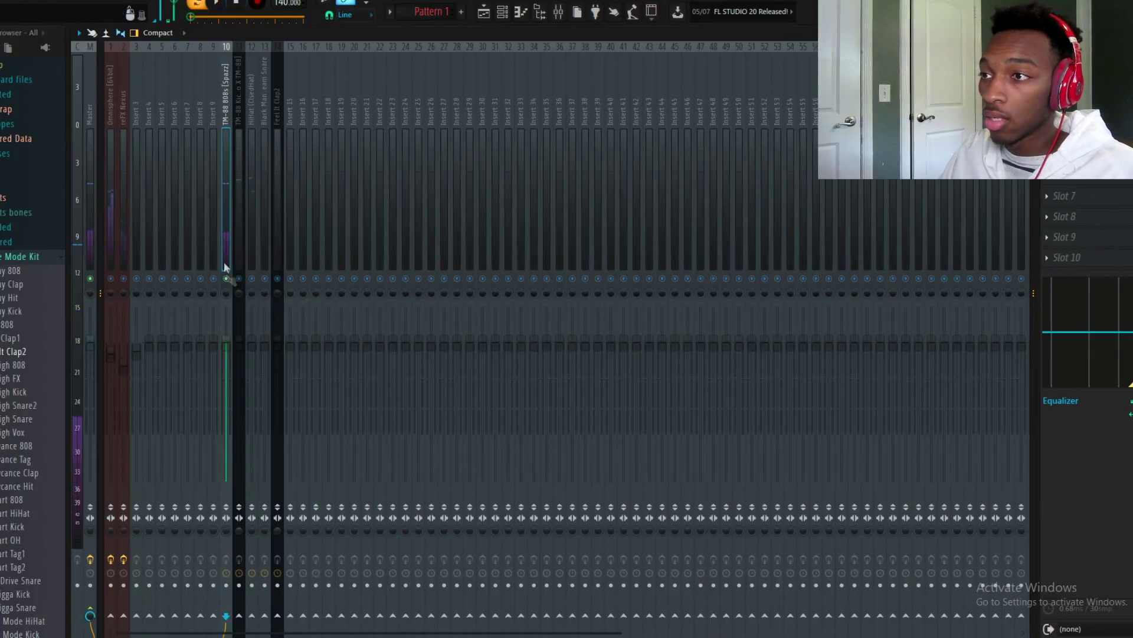
pyautogui.press('space')
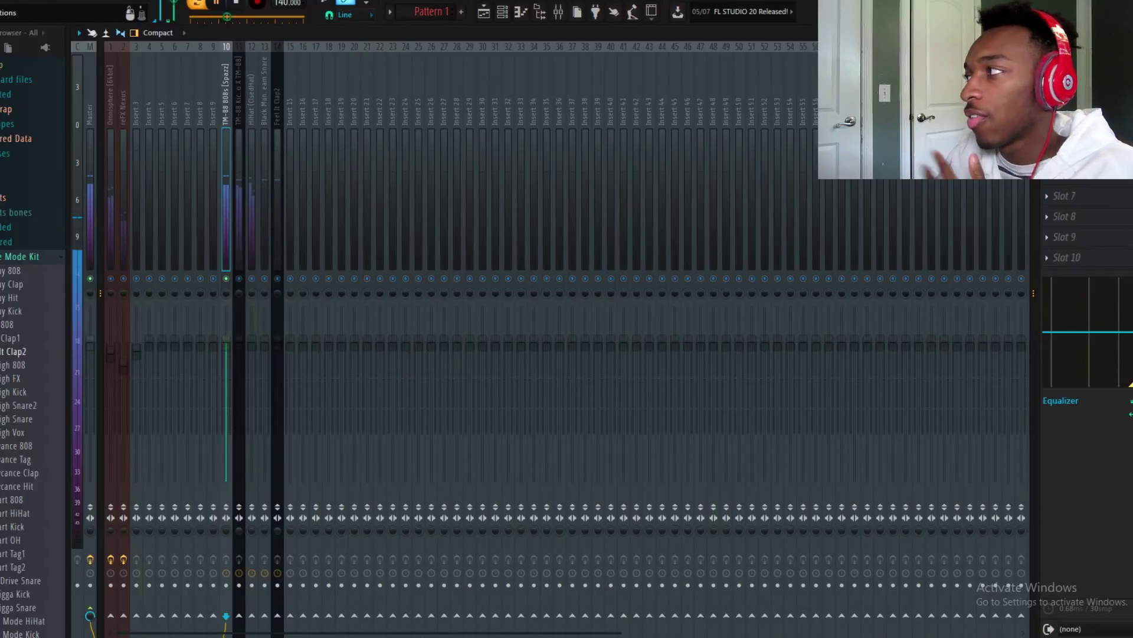
pyautogui.click(1047, 72)
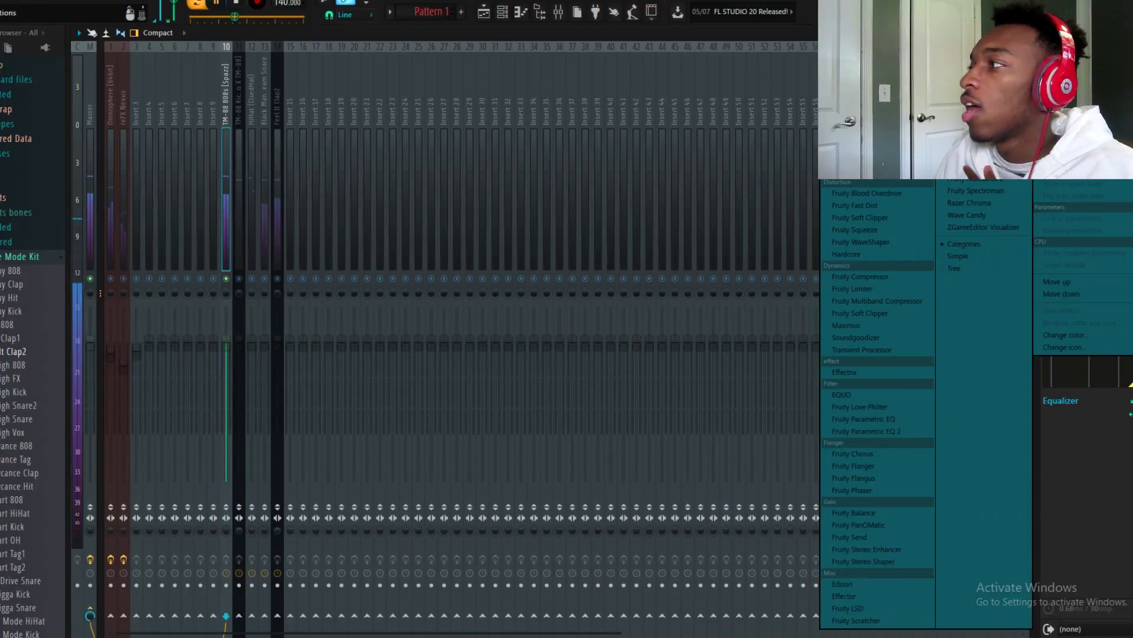
pyautogui.click(912, 237)
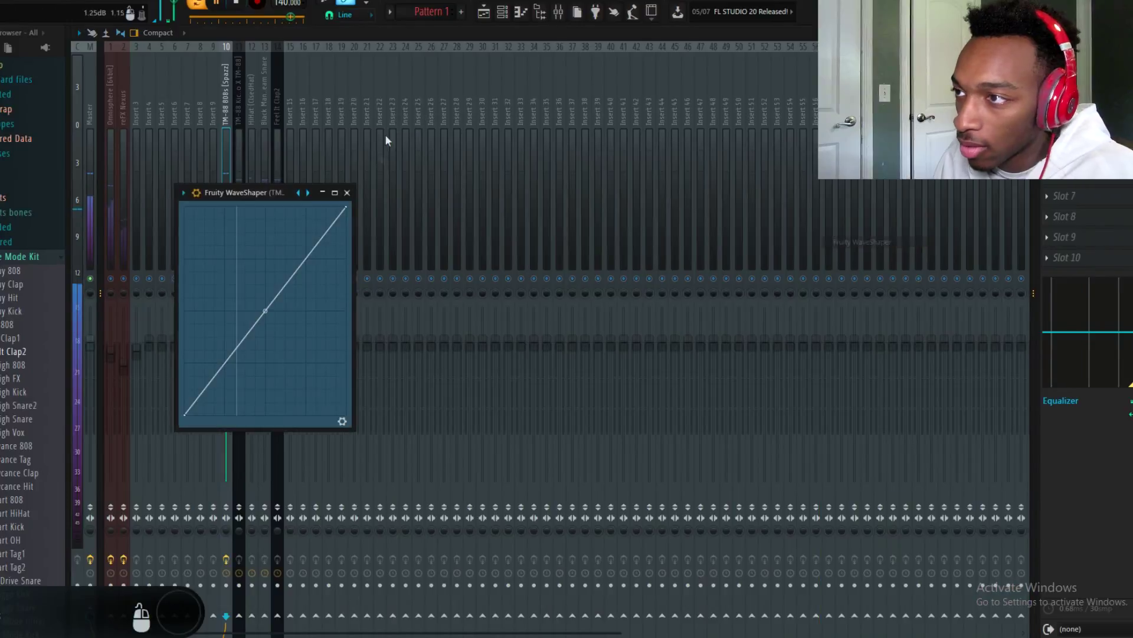
# - Bend the middle of the 808's WaveShaper curve strongly upward for distortion and close the effect window
pyautogui.moveTo(240, 189); pyautogui.dragTo(404, 101)
pyautogui.moveTo(429, 223); pyautogui.dragTo(429, 153)
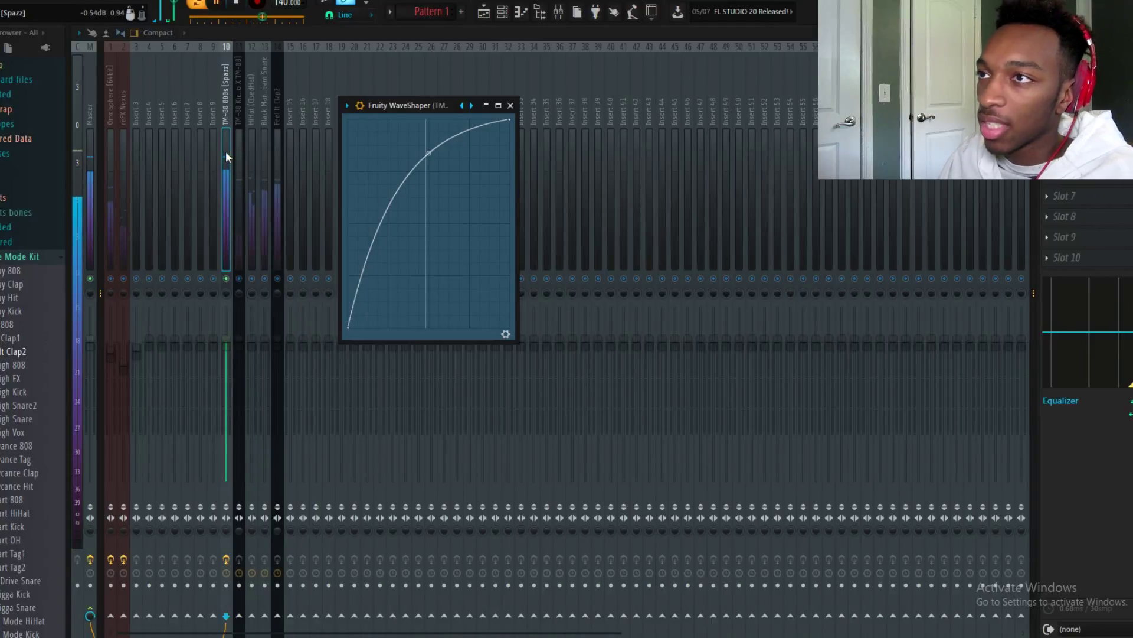
pyautogui.click(510, 106)
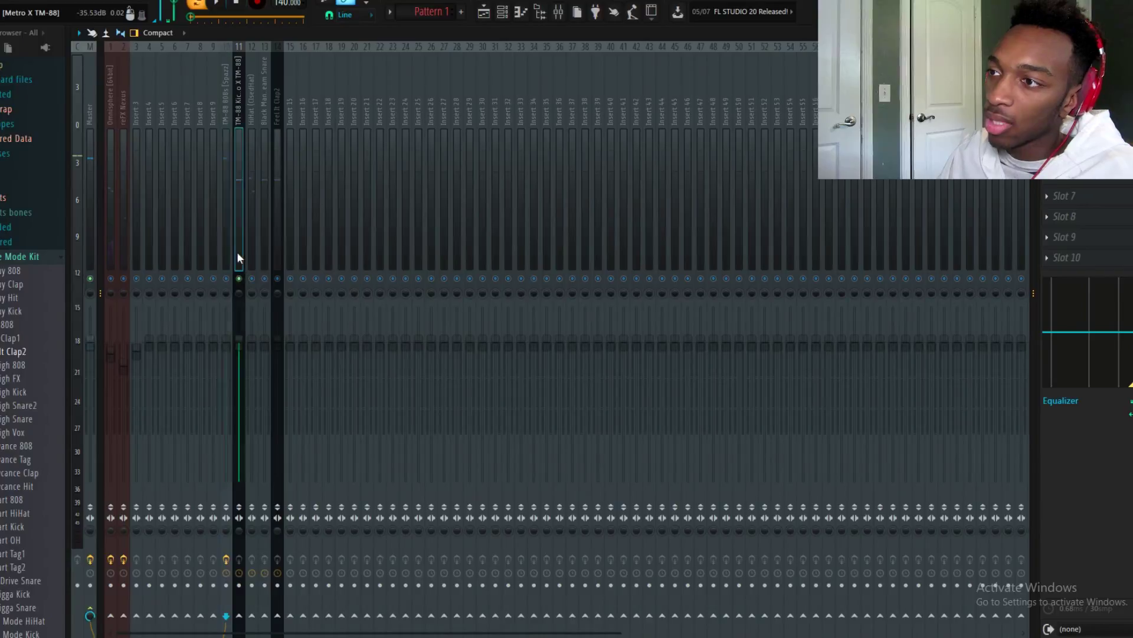
# - Select the TM-88 Kicks mixer track and open that channel's notes in the piano roll
pyautogui.click(238, 254)
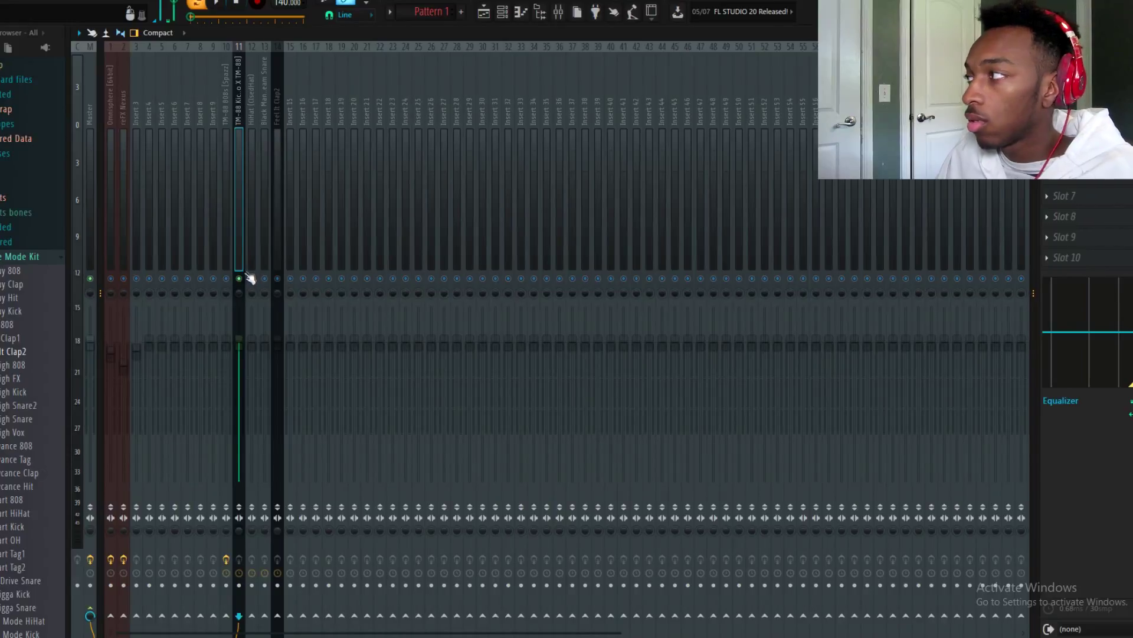
pyautogui.click(1048, 72)
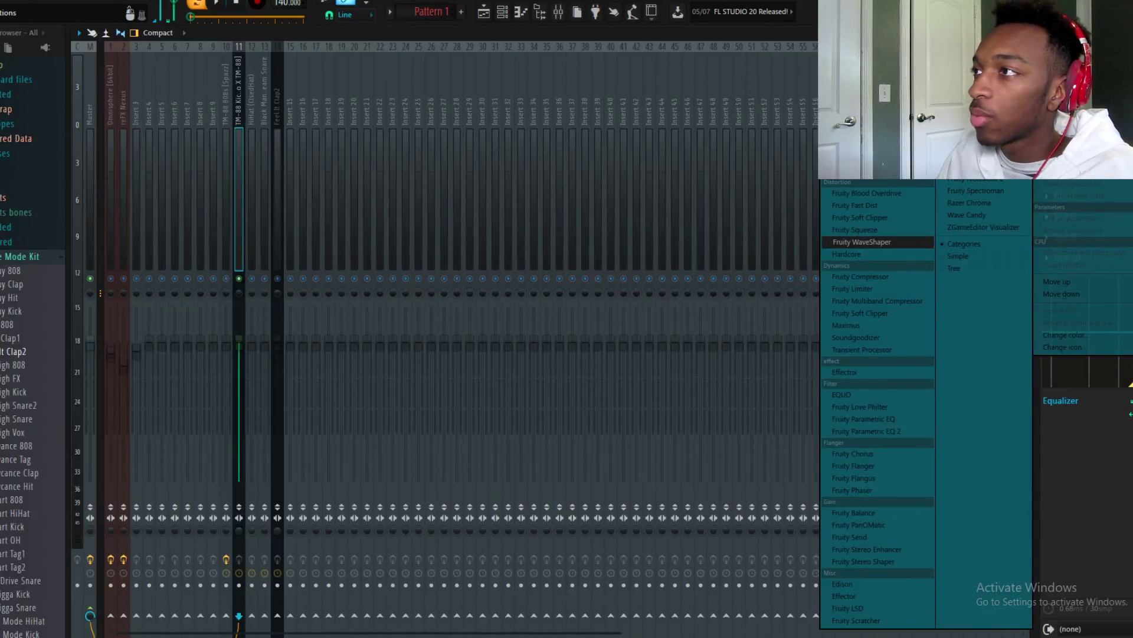
pyautogui.click(512, 12)
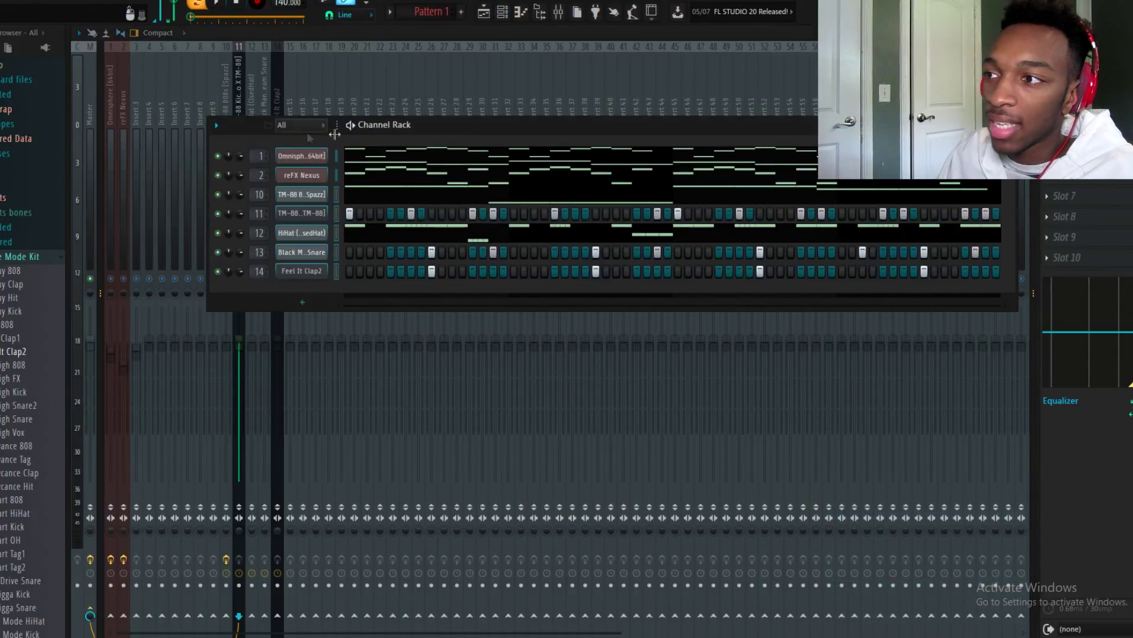
pyautogui.rightClick(319, 212)
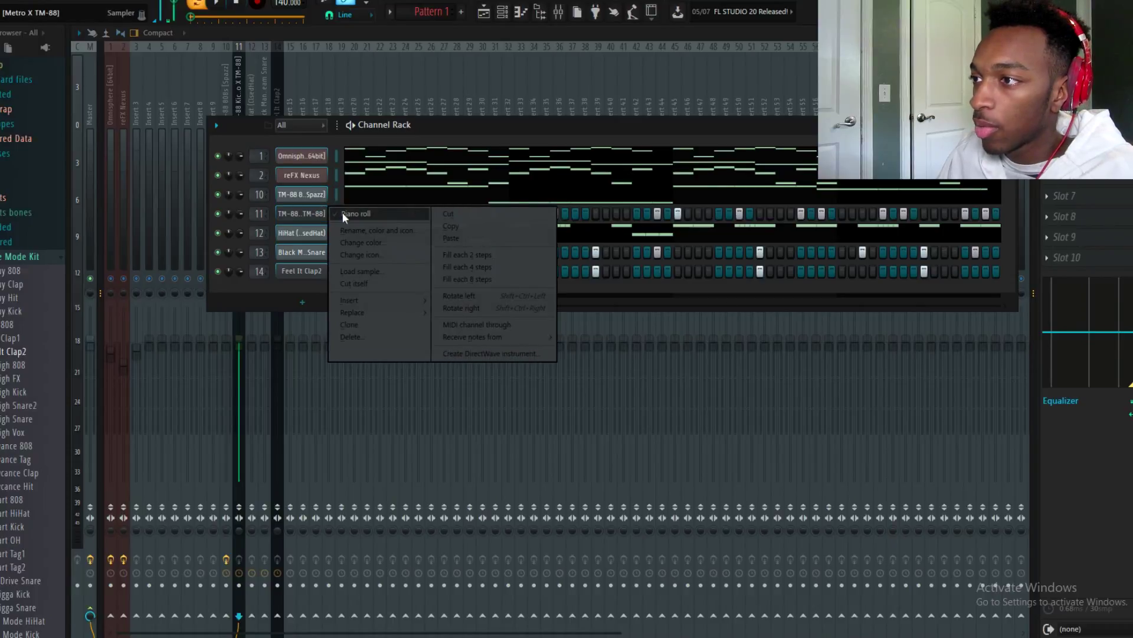
pyautogui.click(318, 220)
pyautogui.rightClick(328, 219)
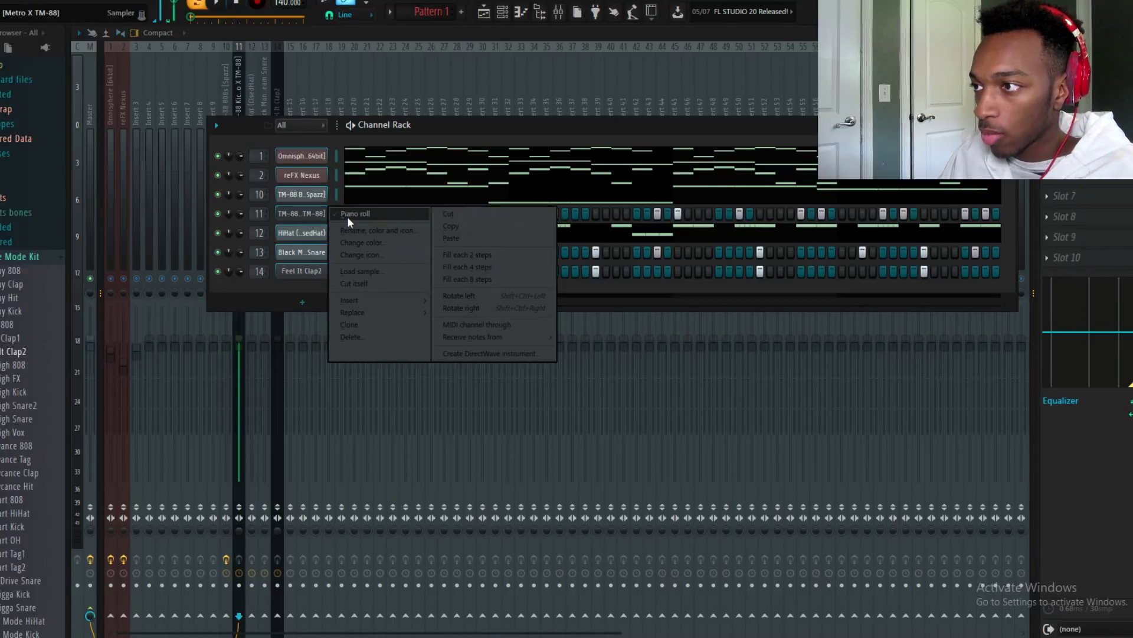
pyautogui.click(348, 220)
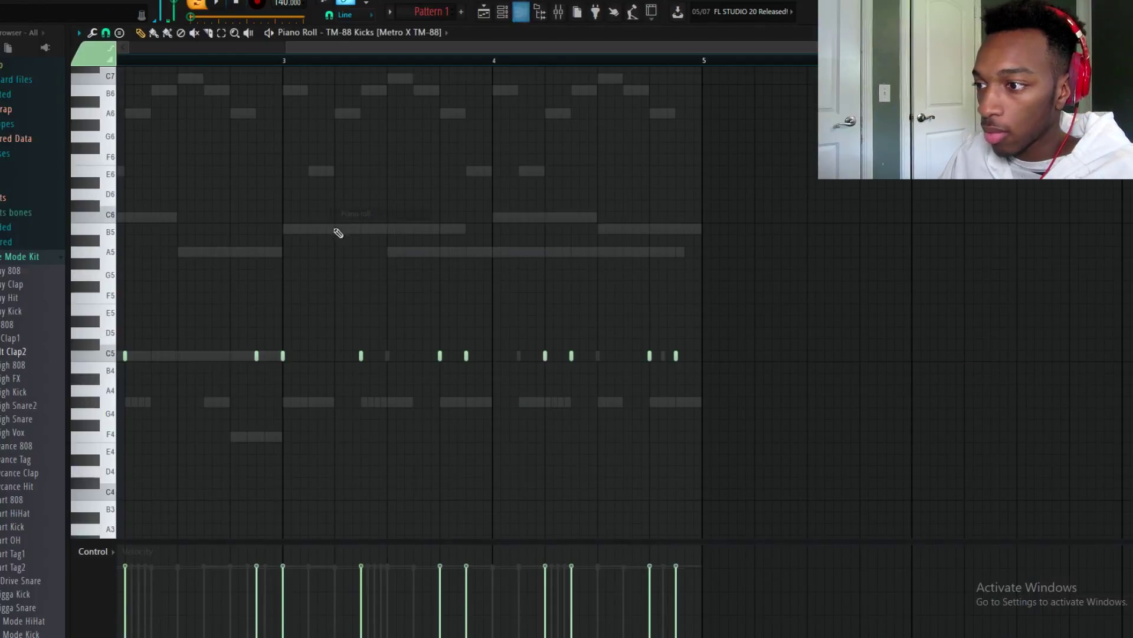
# - Solo the TM-88 Kicks channel, raise the velocity of all its notes to maximum and play the pattern
pyautogui.click(520, 13)
pyautogui.press('space')
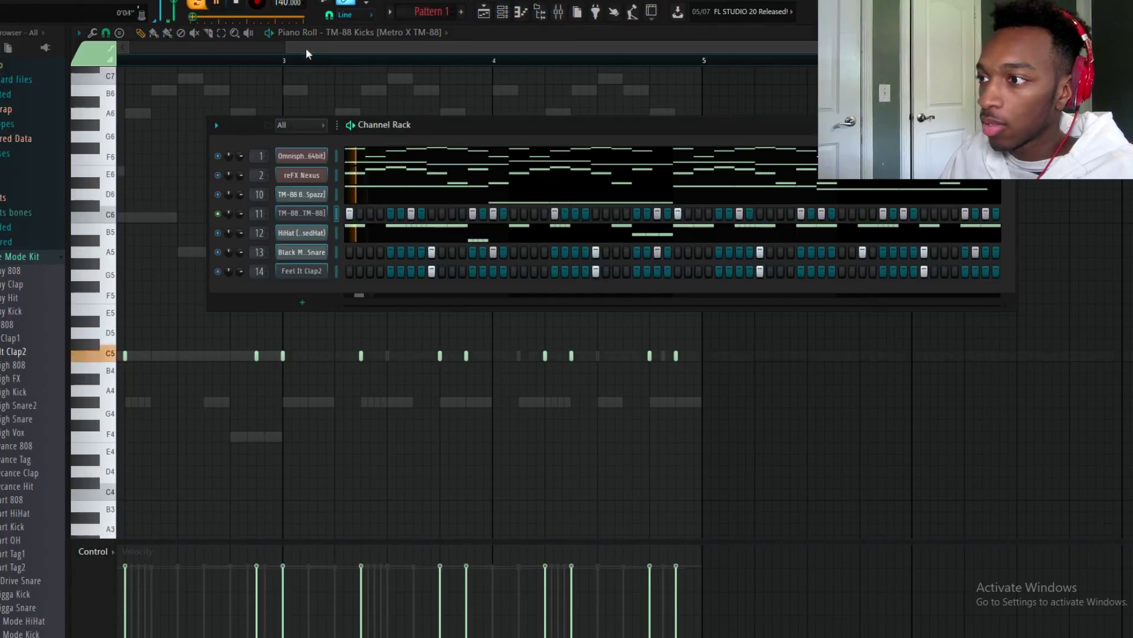
pyautogui.press('F6')
pyautogui.scroll(-3, 449, 295)
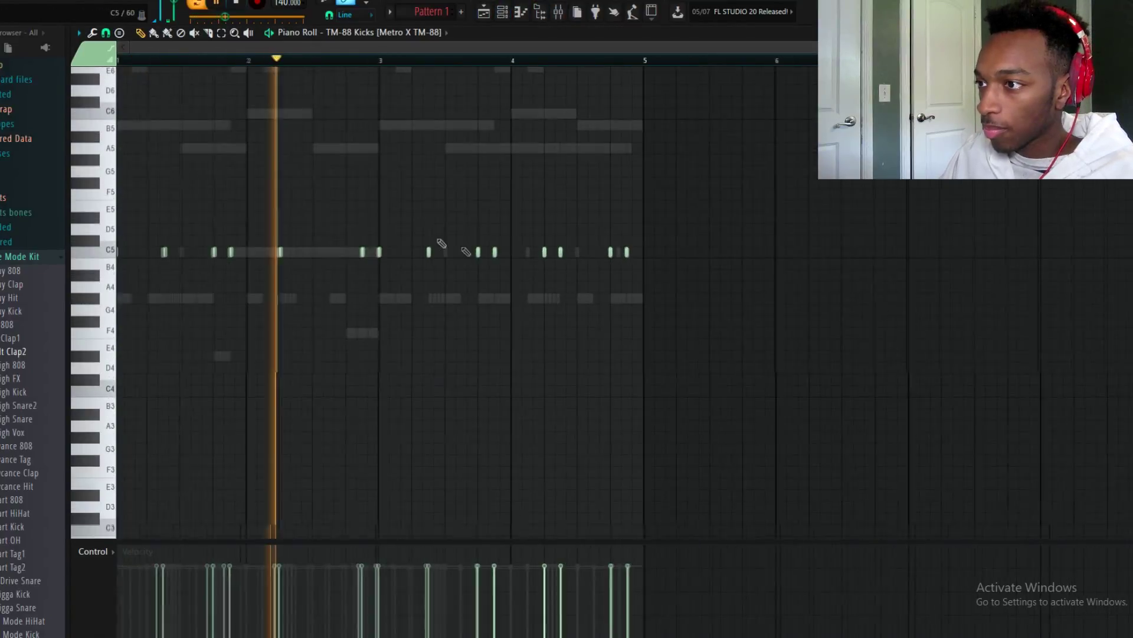
pyautogui.scroll(-2, 354, 277)
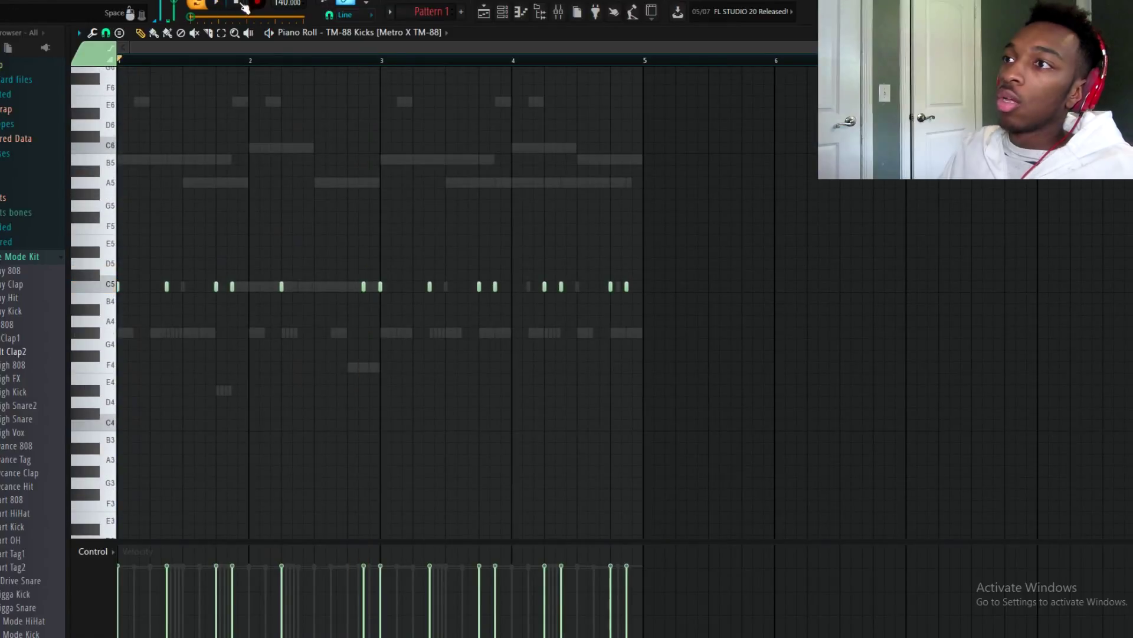
pyautogui.moveTo(717, 328); pyautogui.dragTo(117, 144)
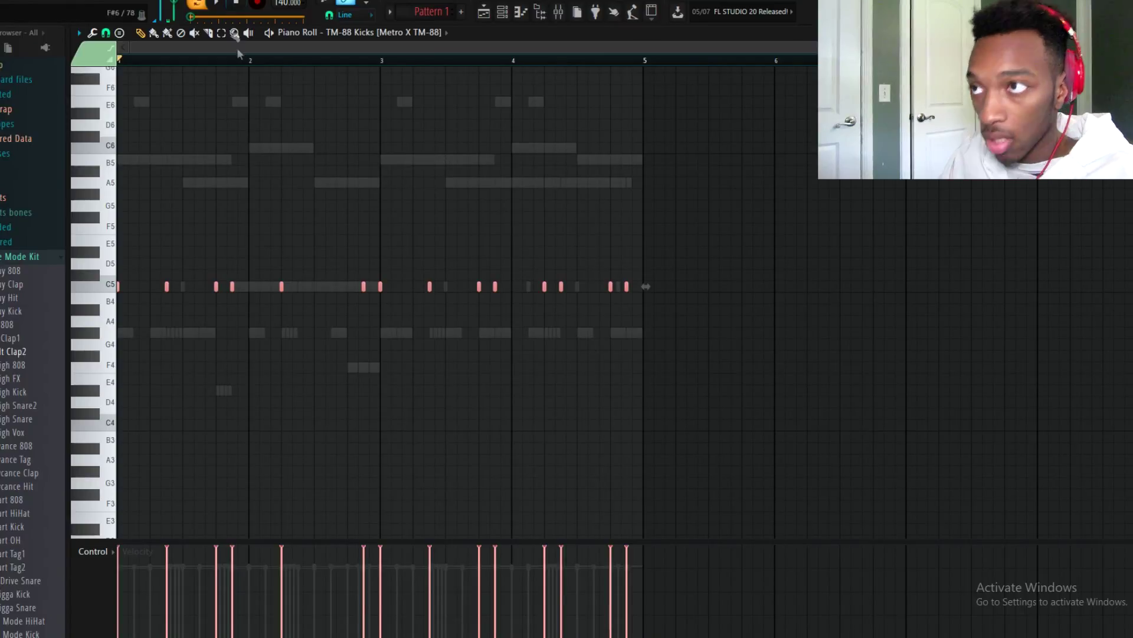
pyautogui.click(220, 5)
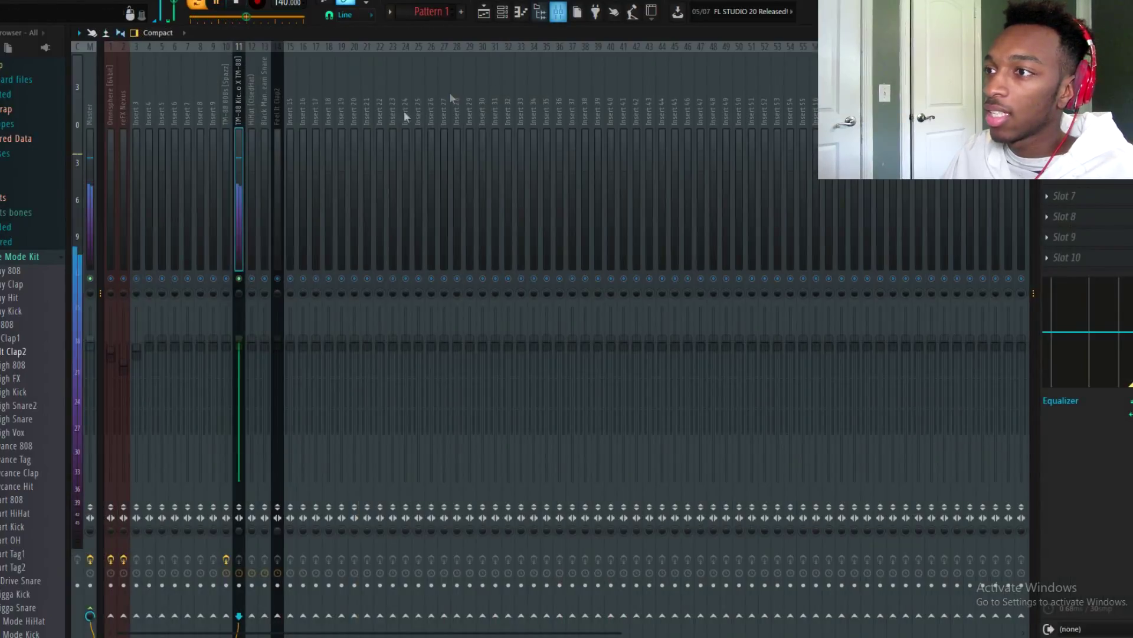
# - Add Fruity WaveShaper to the TM-88 Kicks mixer track's effects
pyautogui.click(558, 12)
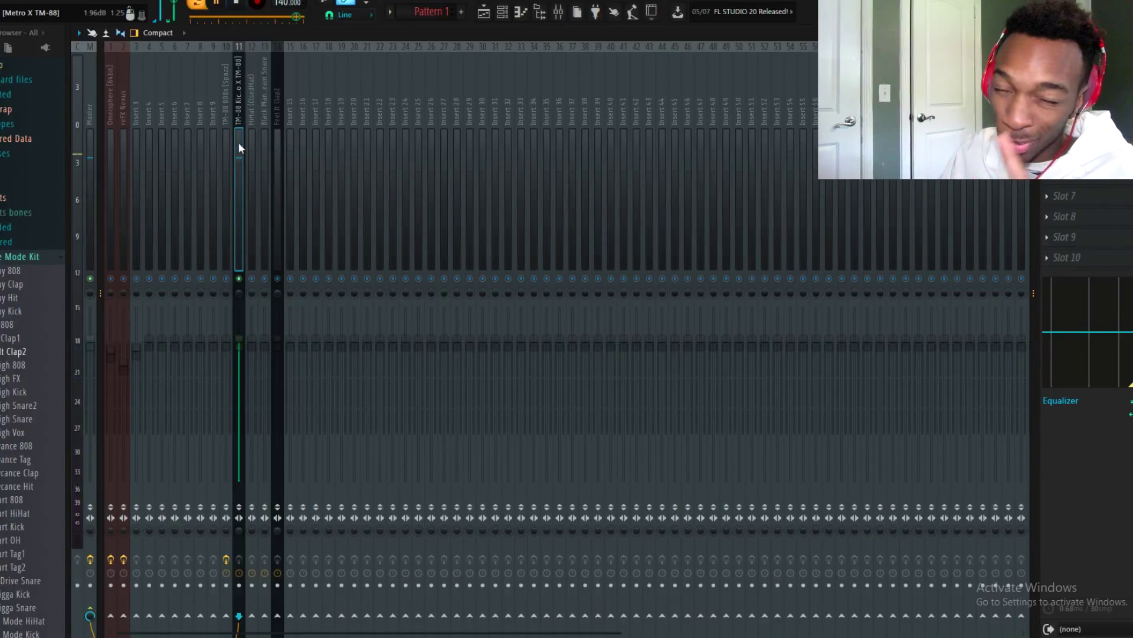
pyautogui.click(1047, 72)
pyautogui.moveTo(1058, 89)
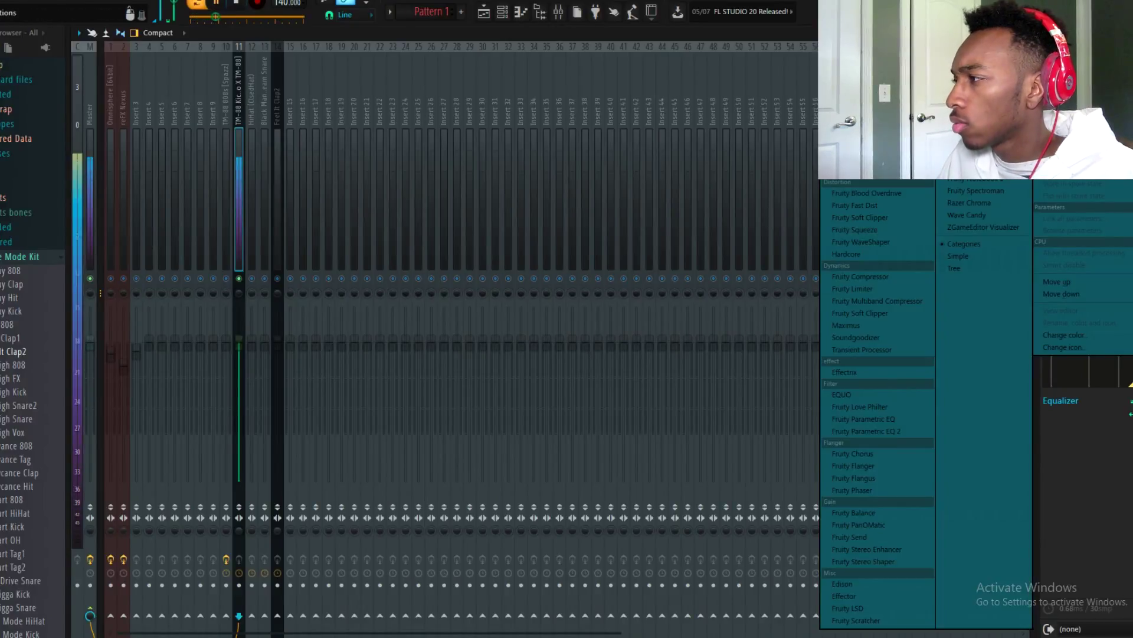
pyautogui.click(866, 241)
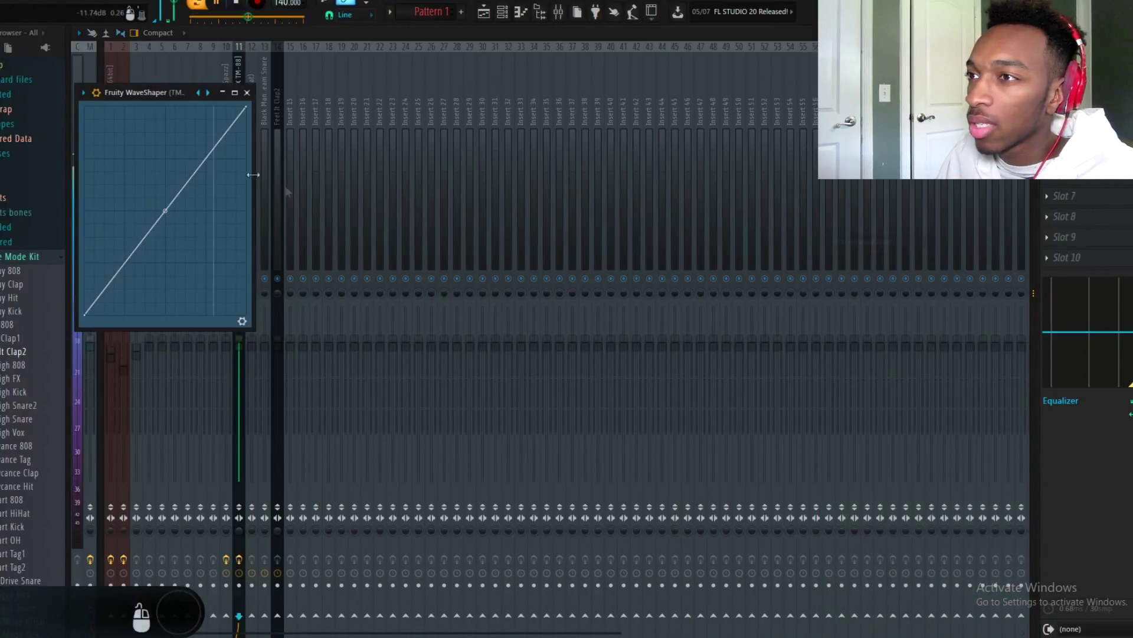
# - Bend the middle of the kick's WaveShaper curve strongly upward during playback and close the effect window
pyautogui.moveTo(162, 104); pyautogui.dragTo(404, 125)
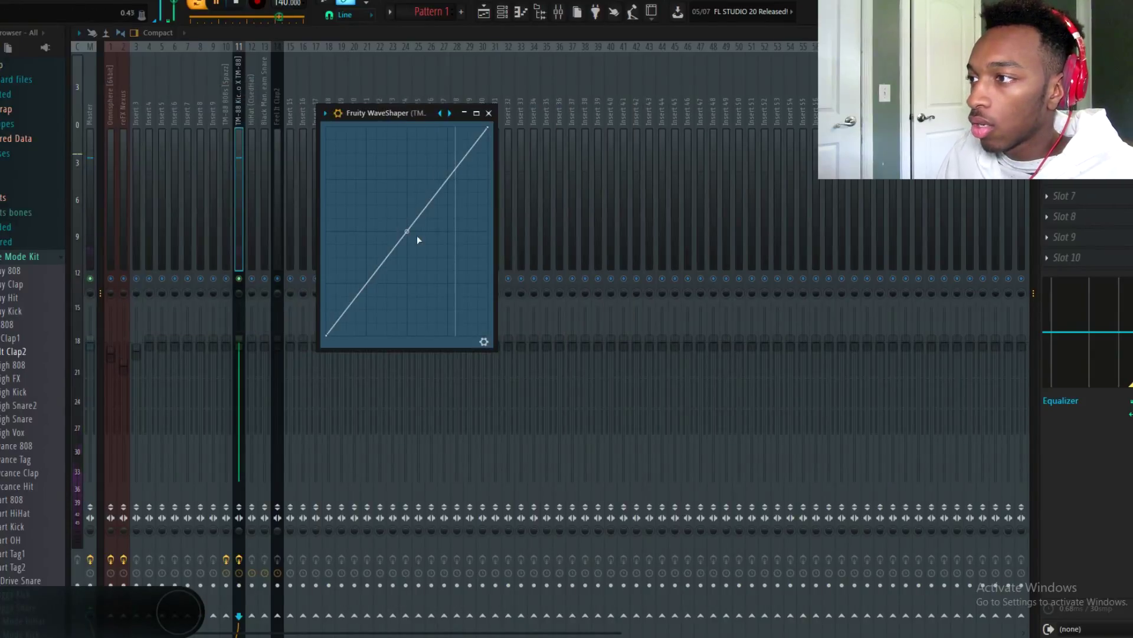
pyautogui.moveTo(407, 230); pyautogui.dragTo(406, 170)
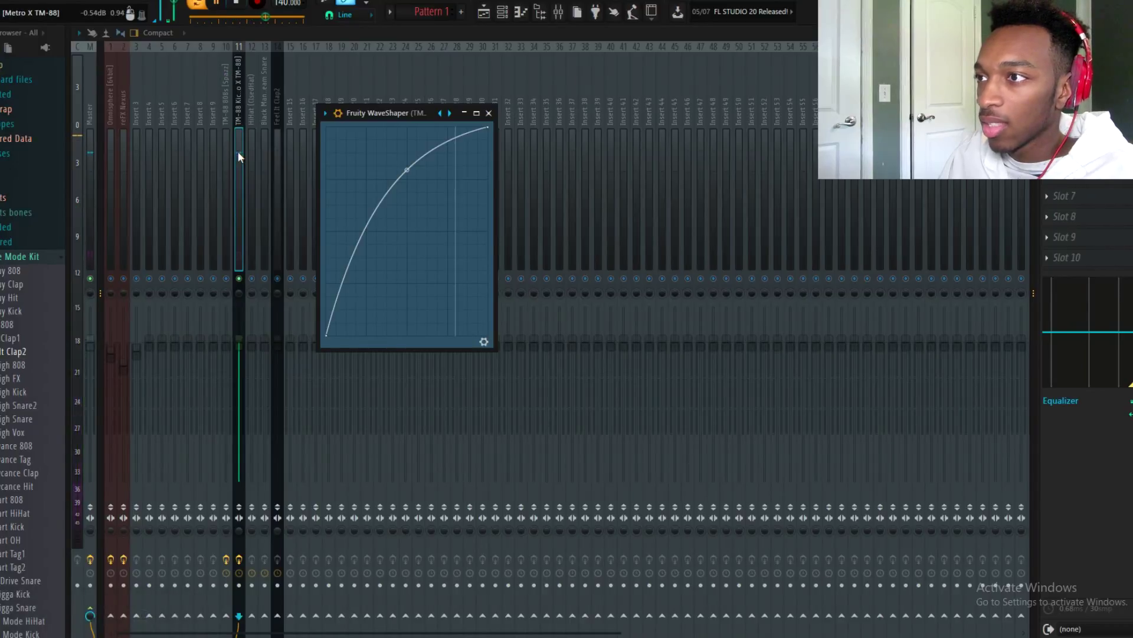
pyautogui.moveTo(407, 170); pyautogui.dragTo(406, 127)
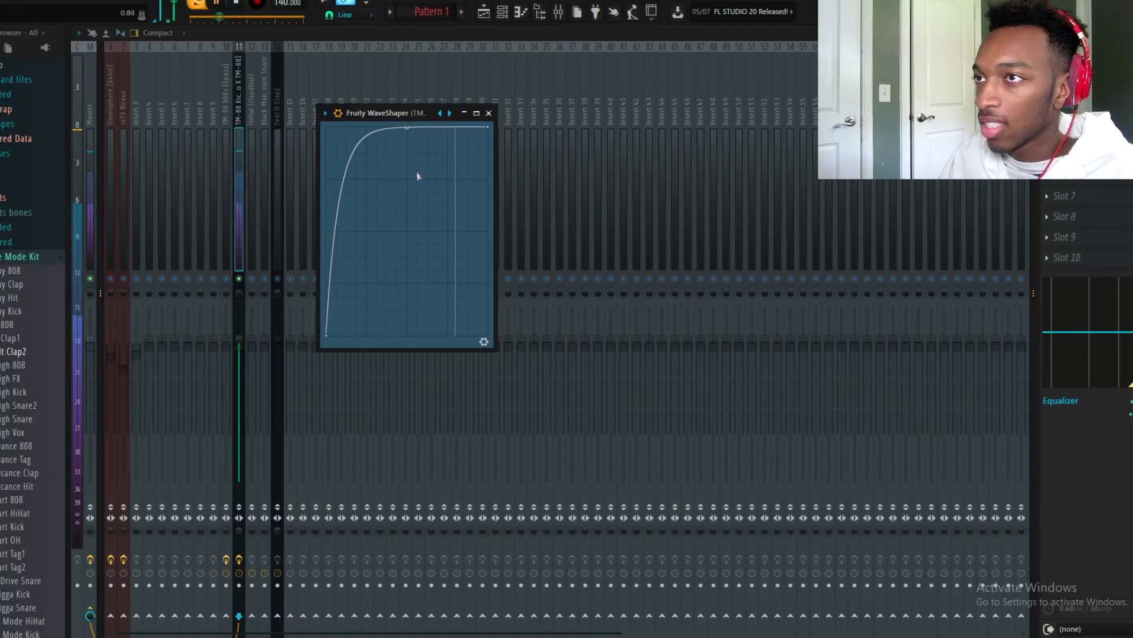
pyautogui.moveTo(407, 128); pyautogui.dragTo(406, 155)
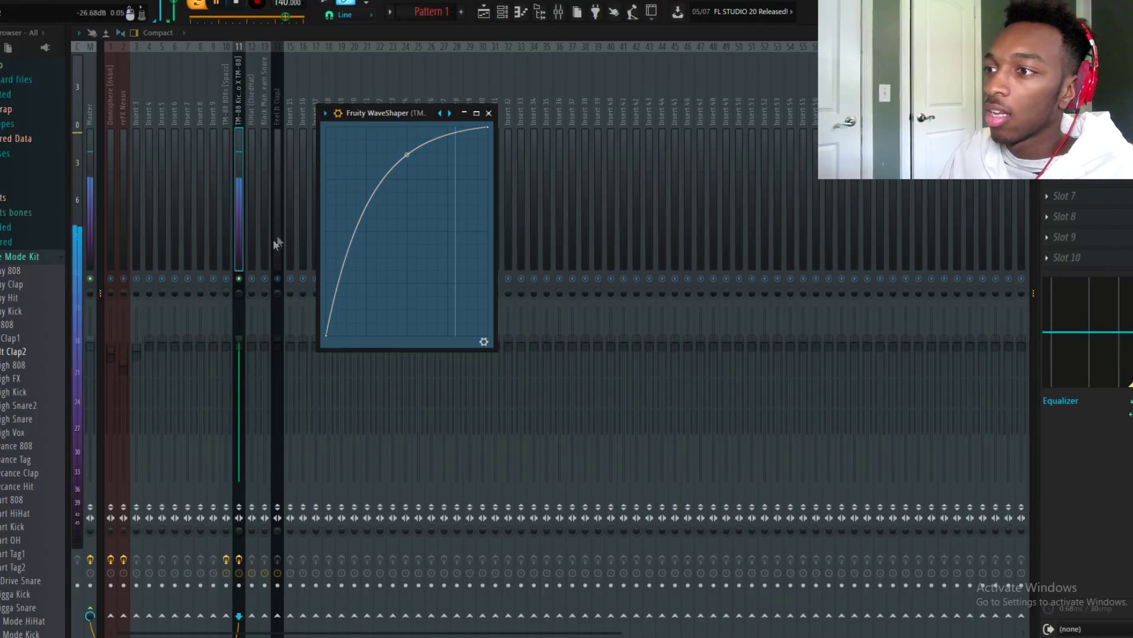
pyautogui.press('Escape')
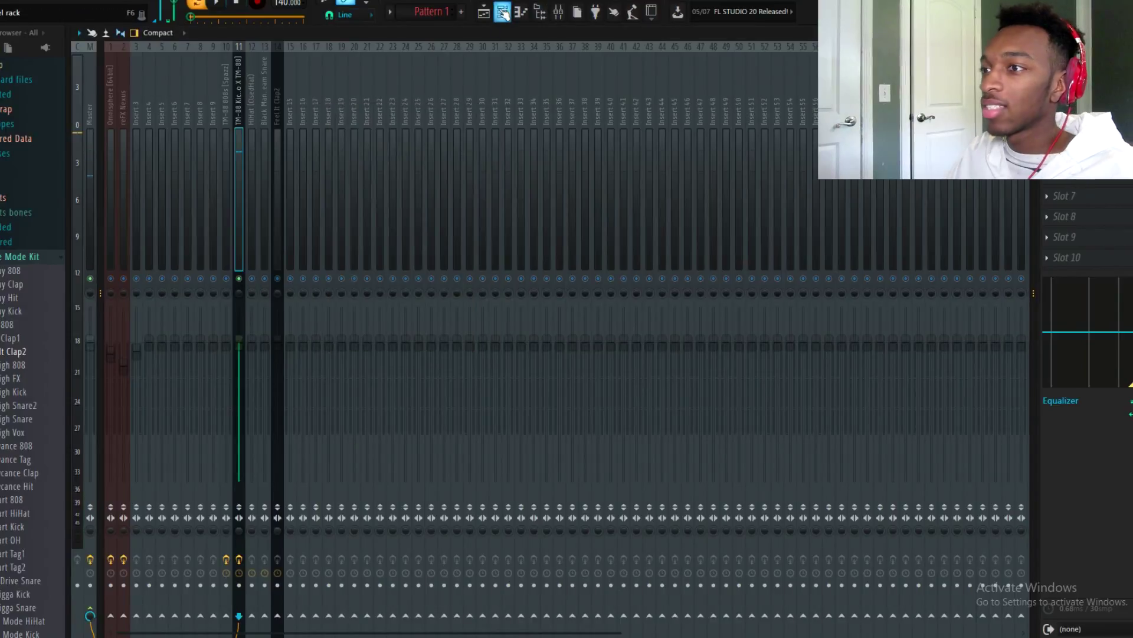
# - Unmute the TM-88 808 channel, play it with the kick and balance the kick's mixer fader against it
pyautogui.click(503, 12)
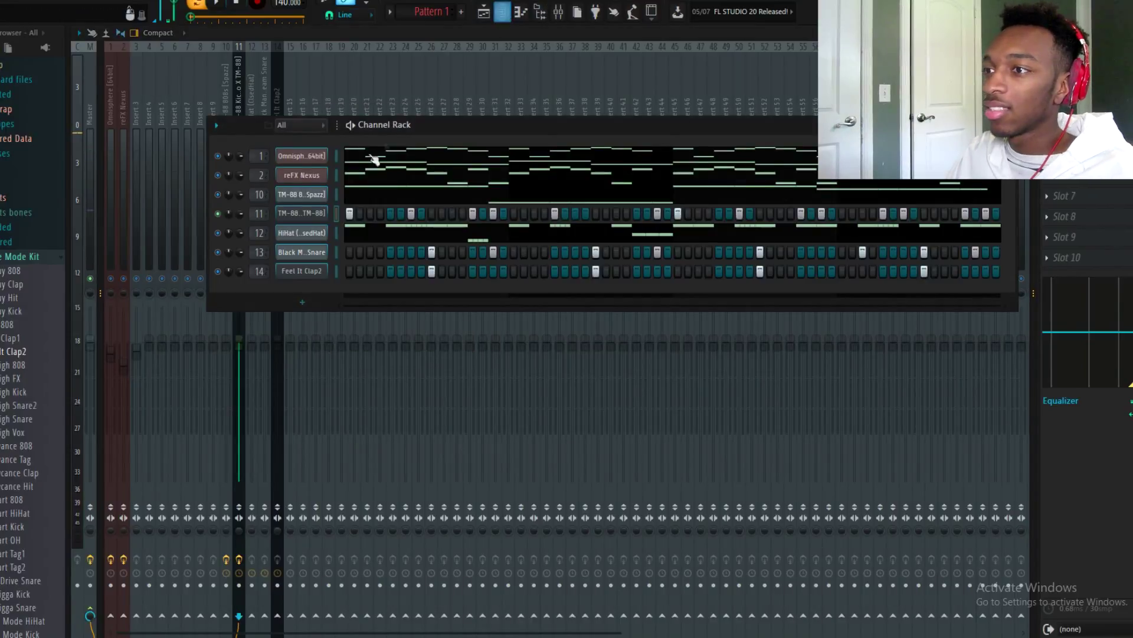
pyautogui.click(217, 196)
pyautogui.press('space')
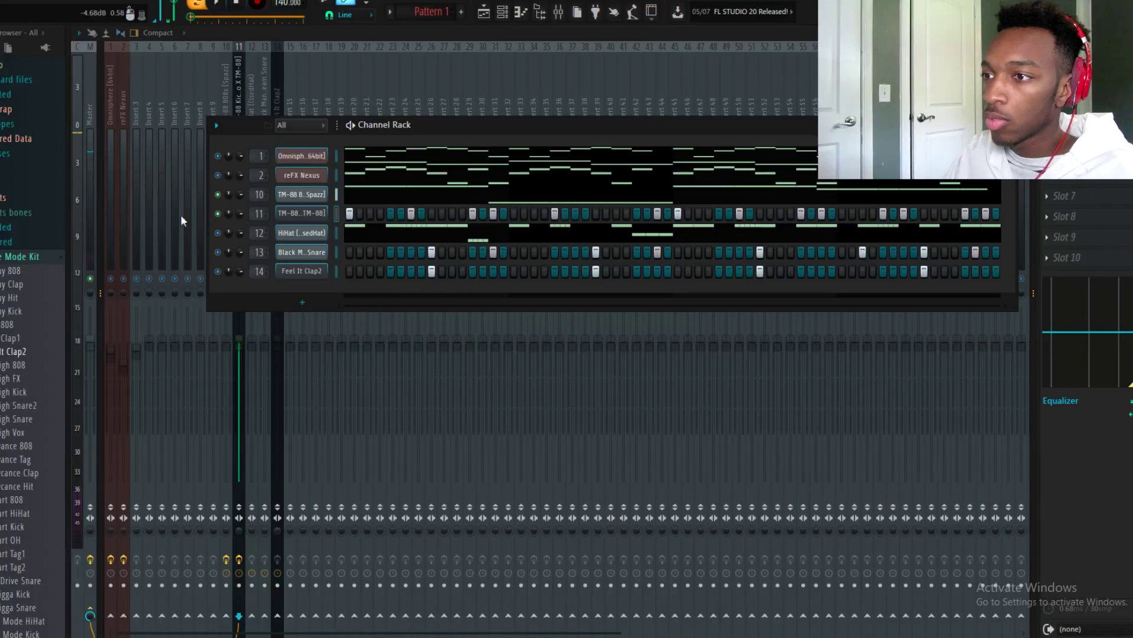
pyautogui.click(200, 188)
pyautogui.click(226, 248)
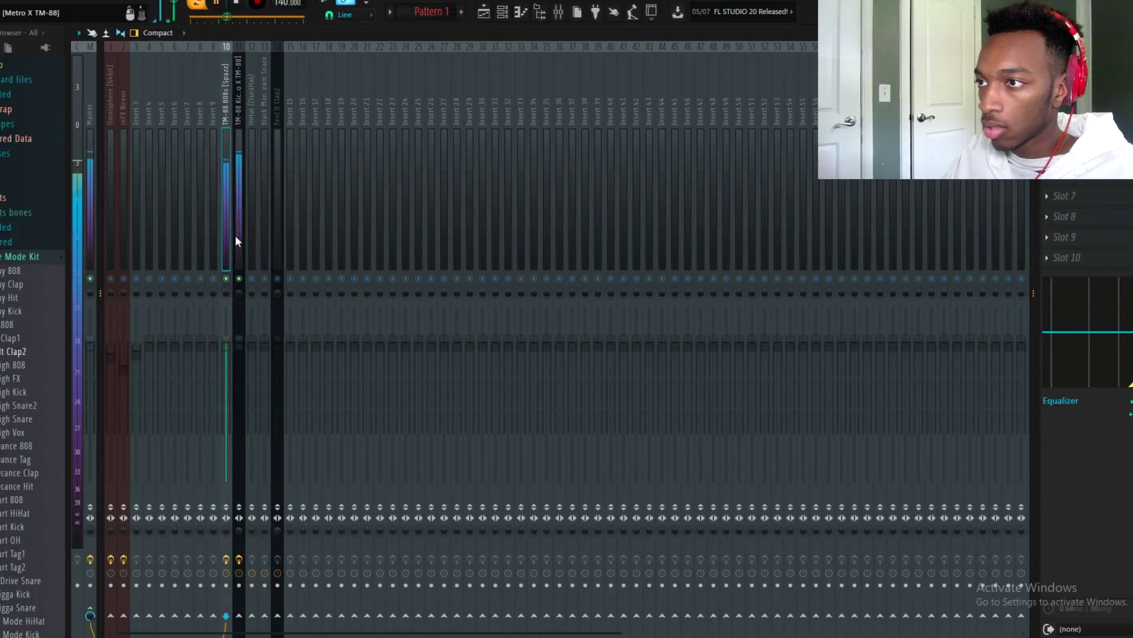
pyautogui.click(239, 349)
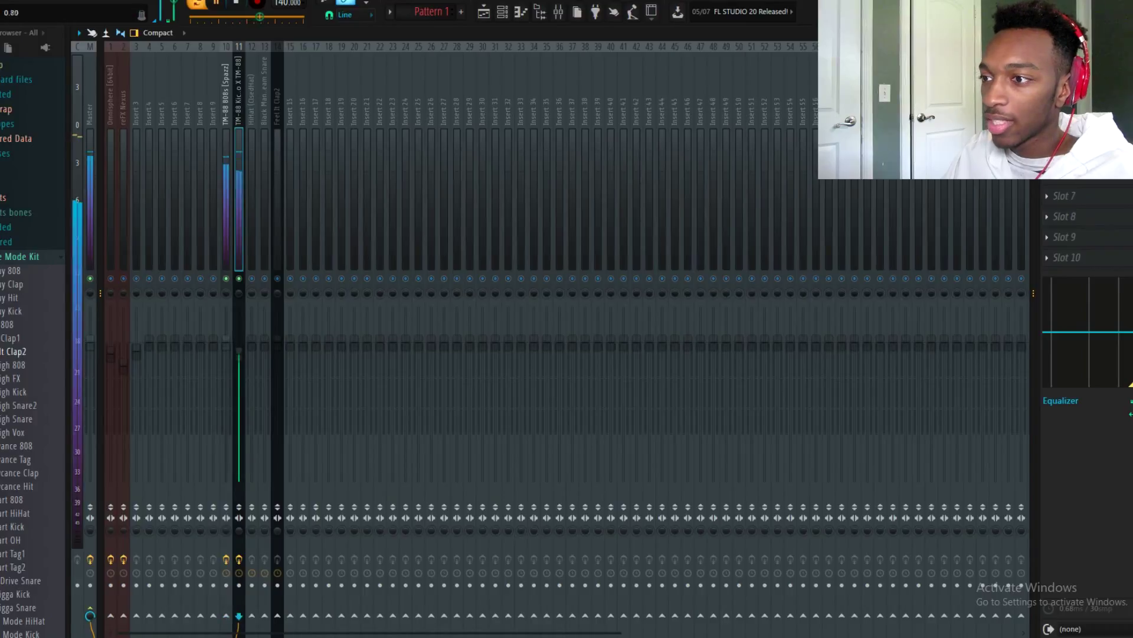
pyautogui.moveTo(239, 356); pyautogui.dragTo(240, 343)
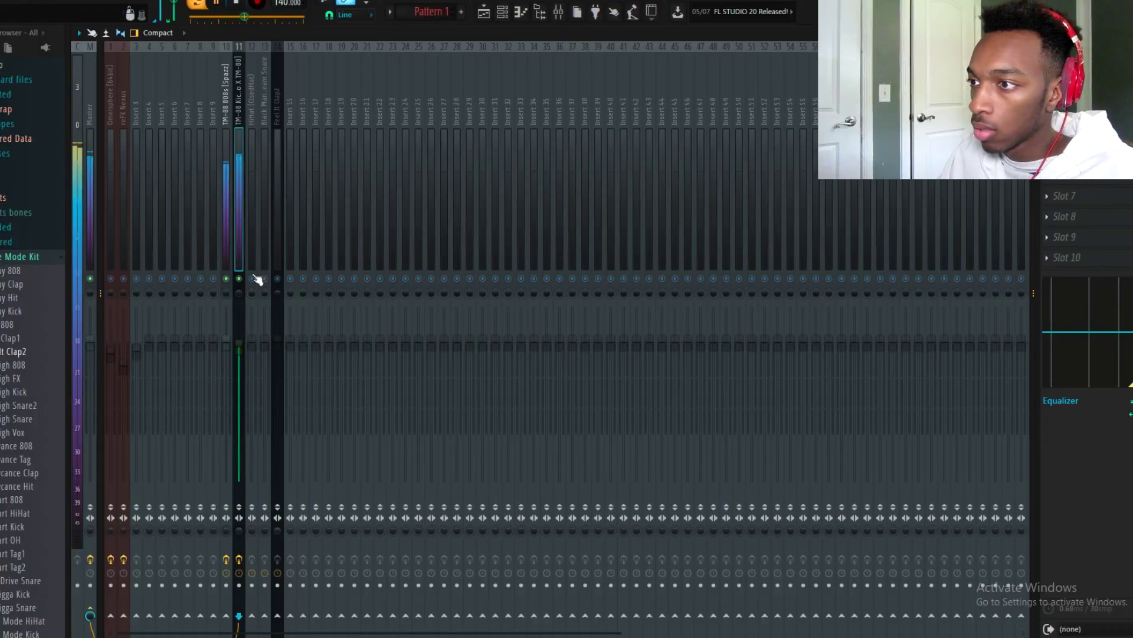
# - Solo the HiHat mixer track and add Fruity Parametric EQ 2 to its effects
pyautogui.click(503, 12)
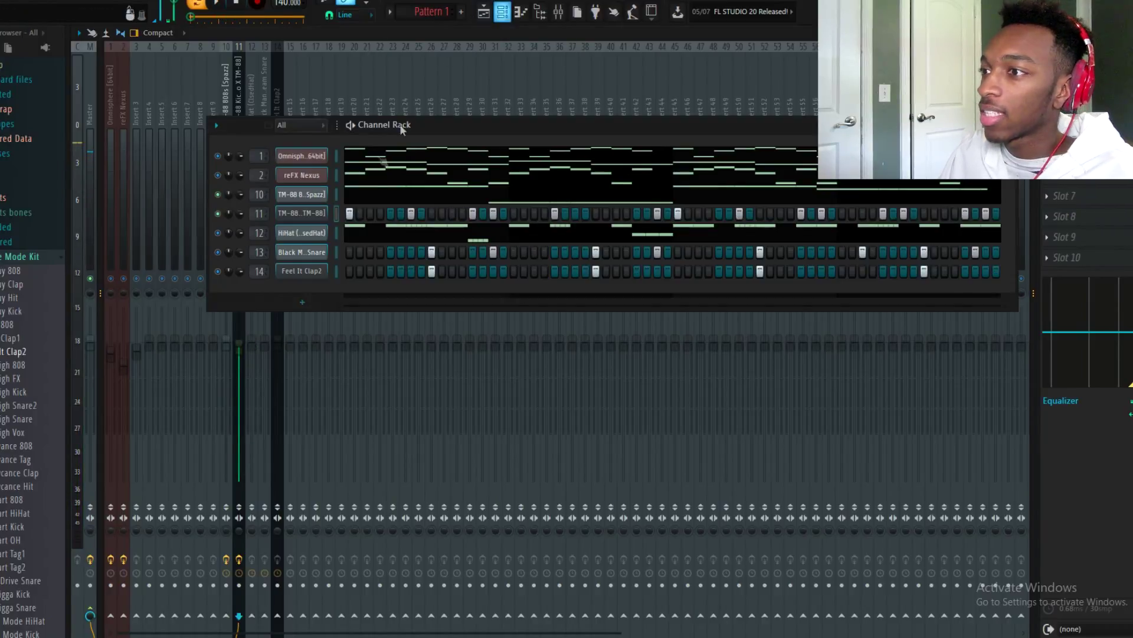
pyautogui.click(249, 70)
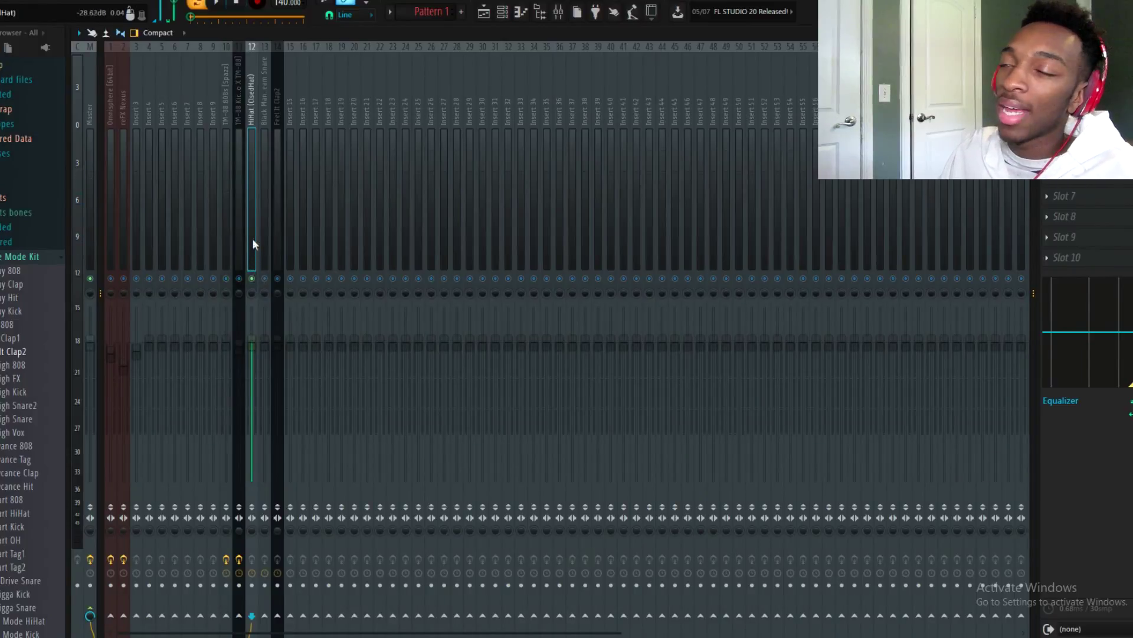
pyautogui.click(1047, 72)
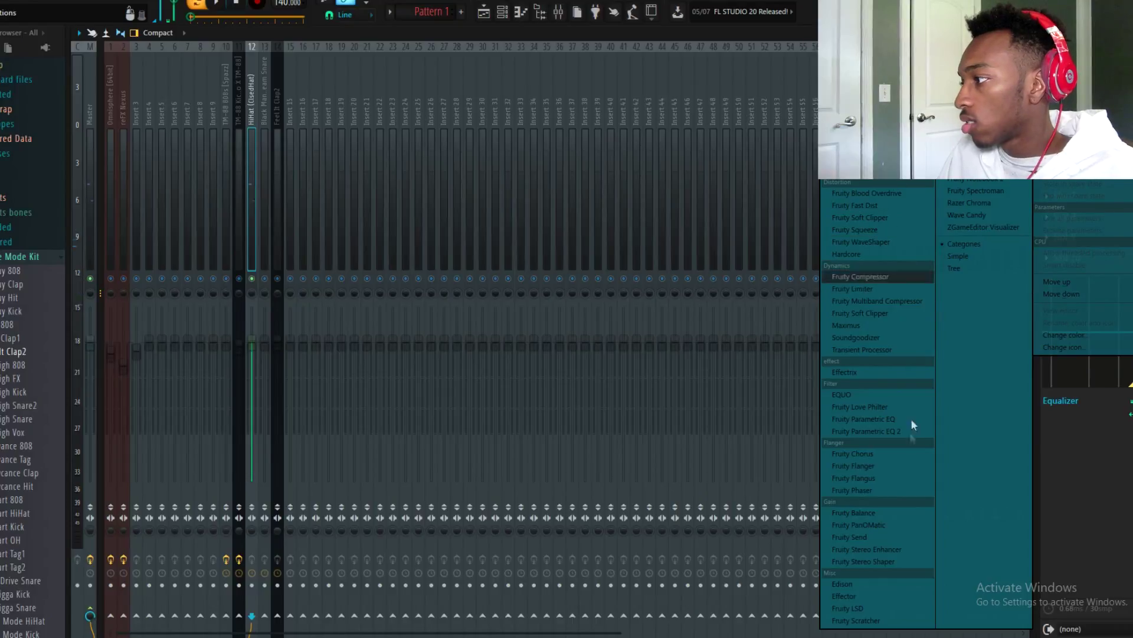
pyautogui.click(902, 433)
# - Cut the hi-hat's lows with band 1 and its highs with band 7, boost band 6 slightly, and close the EQ
pyautogui.moveTo(170, 229); pyautogui.dragTo(286, 285)
pyautogui.moveTo(341, 229); pyautogui.dragTo(365, 283)
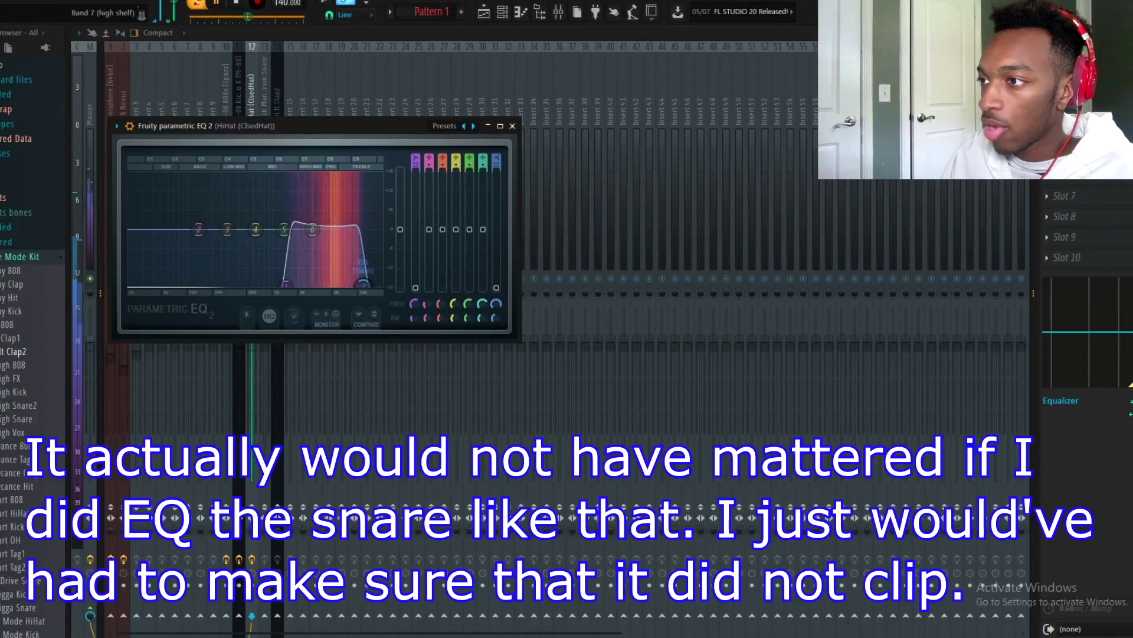
pyautogui.moveTo(285, 284); pyautogui.dragTo(298, 285)
pyautogui.moveTo(312, 229); pyautogui.dragTo(335, 212)
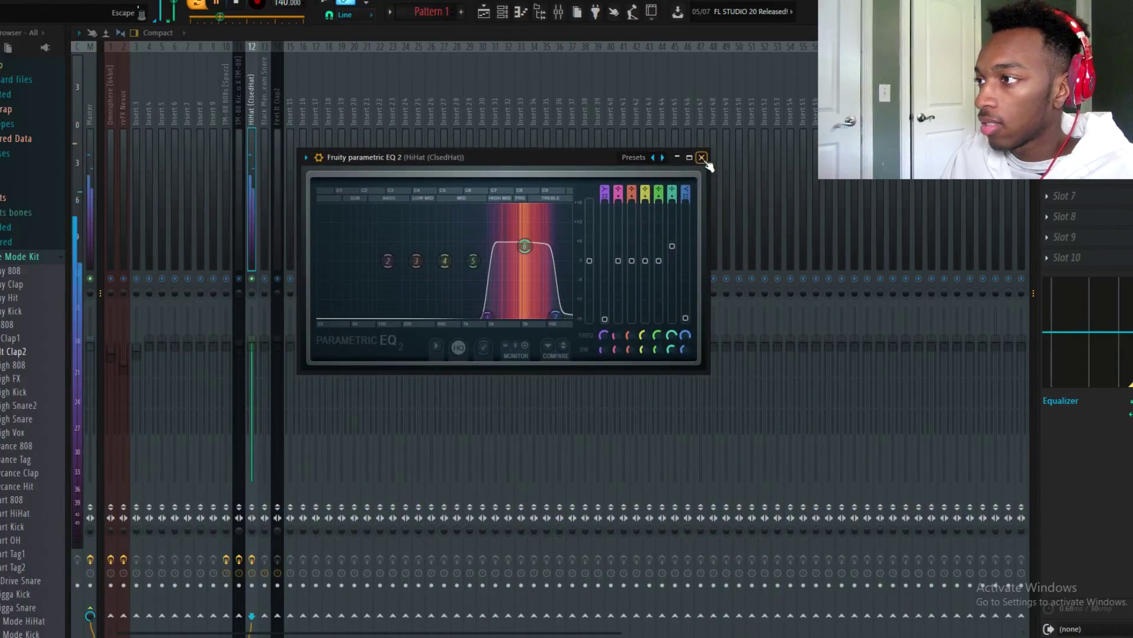
pyautogui.click(702, 158)
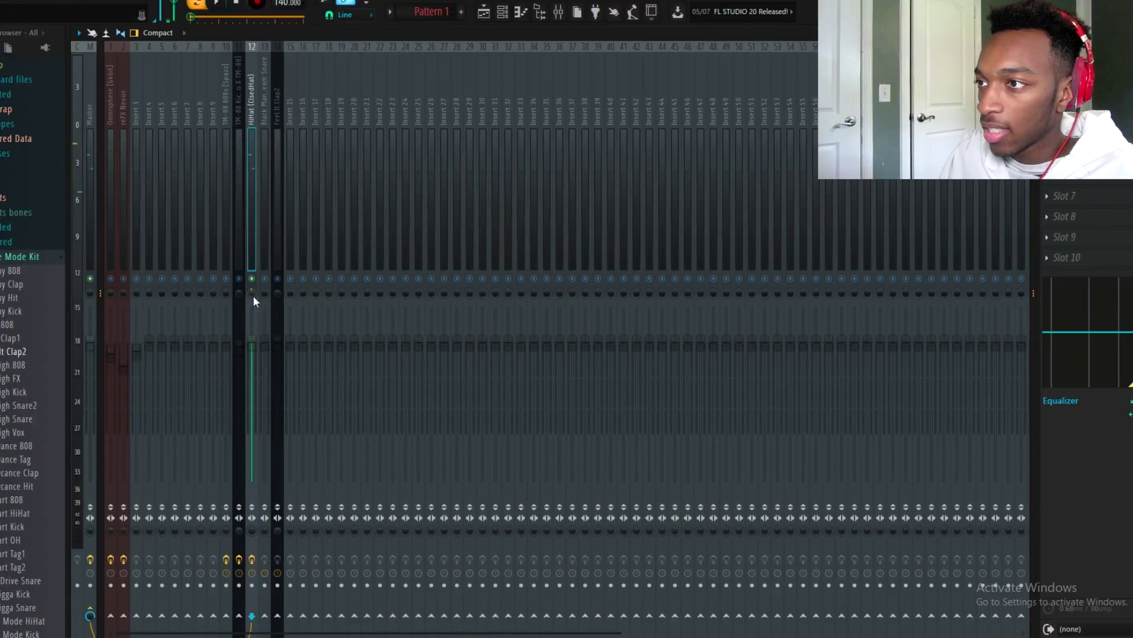
# - Pan the HiHat track slightly off centre during playback and add Fruity Reeverb 2 to its effects
pyautogui.press('space')
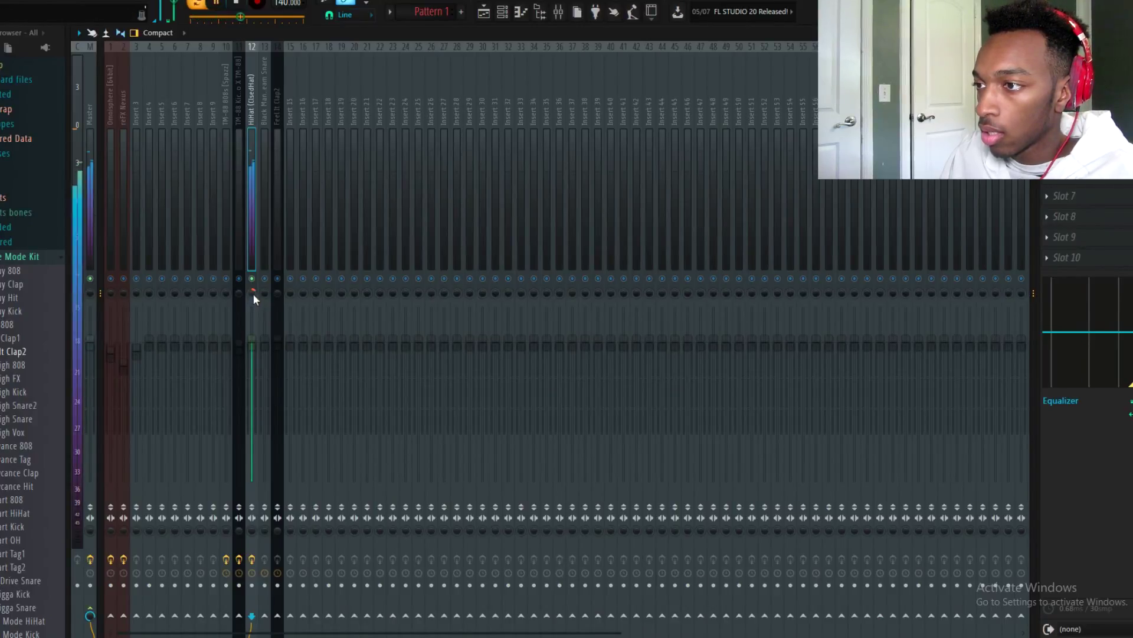
pyautogui.press('space')
pyautogui.click(1047, 92)
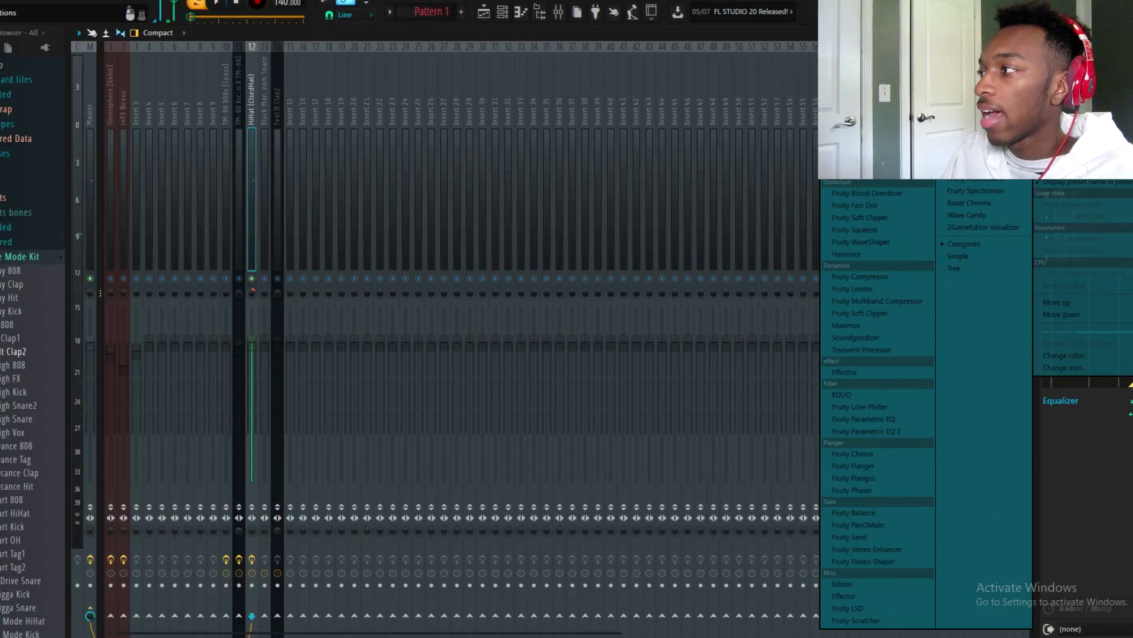
pyautogui.click(862, 157)
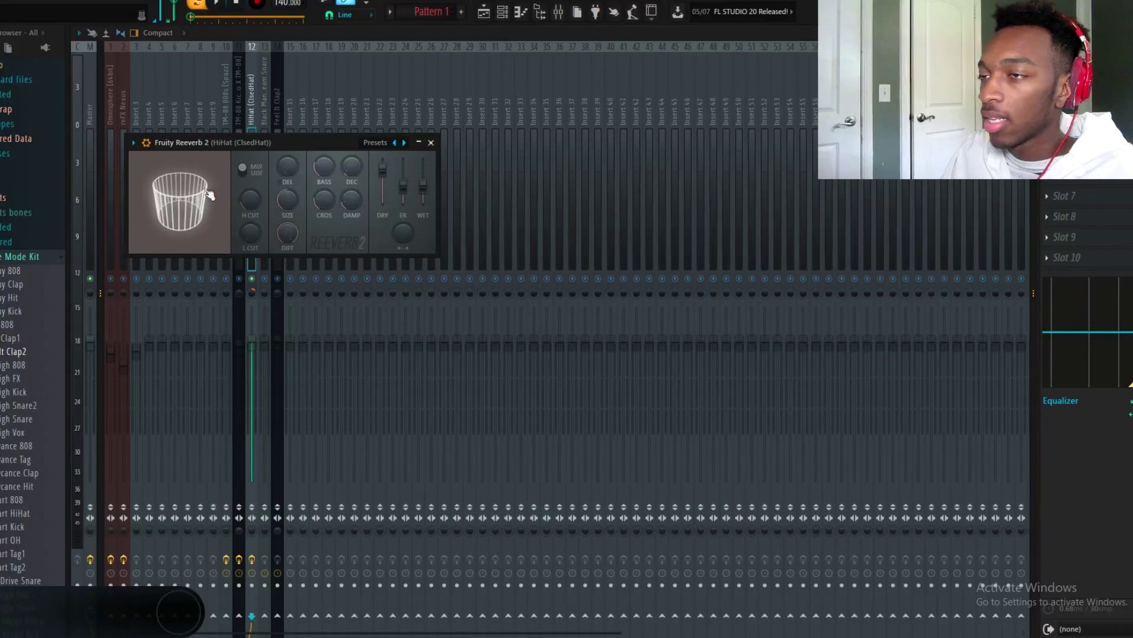
# - Enlarge the room of the hi-hat's reverb during playback and close the effect window
pyautogui.press('space')
pyautogui.moveTo(354, 143); pyautogui.dragTo(608, 174)
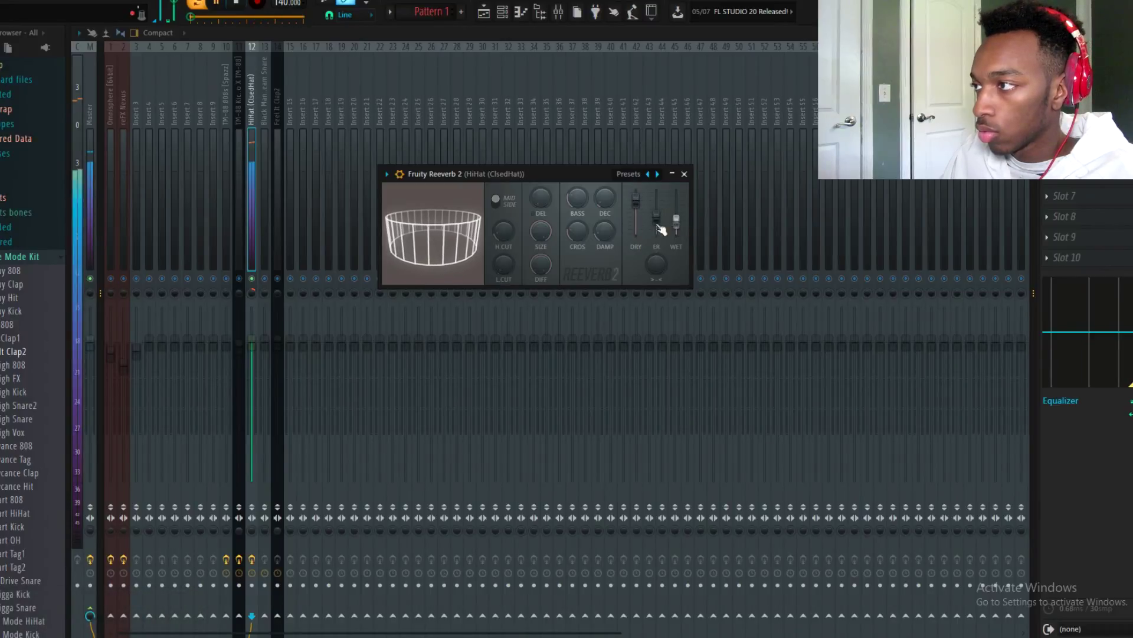
pyautogui.press('space')
pyautogui.press('Escape')
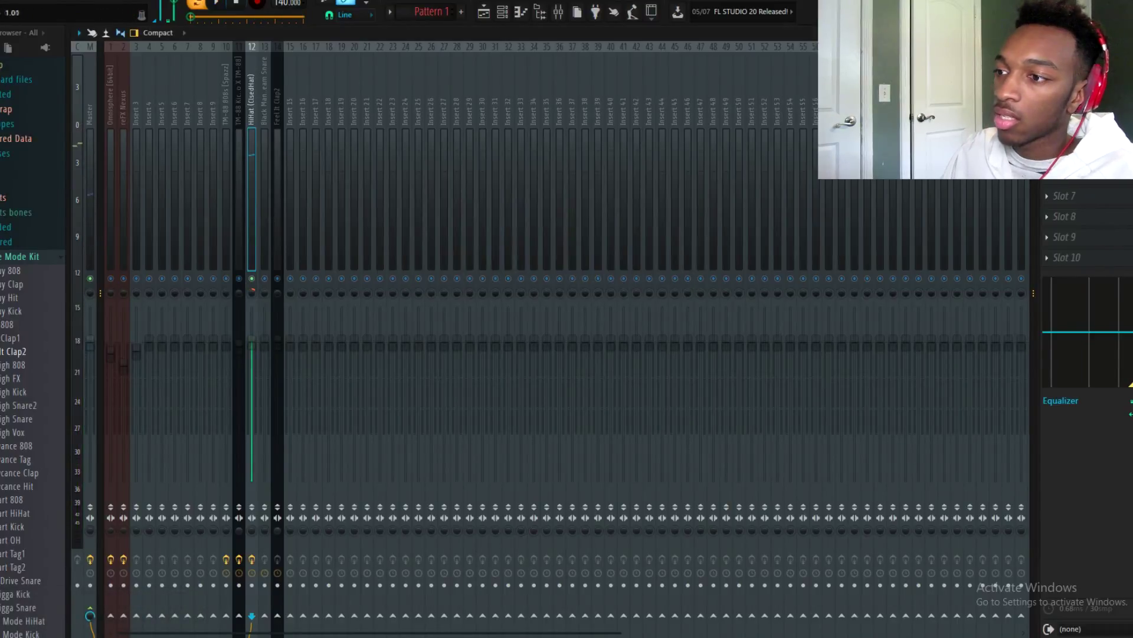
# - Solo the Black Mans Dream Snare mixer track and add Fruity Parametric EQ 2 to its effects
pyautogui.press('space')
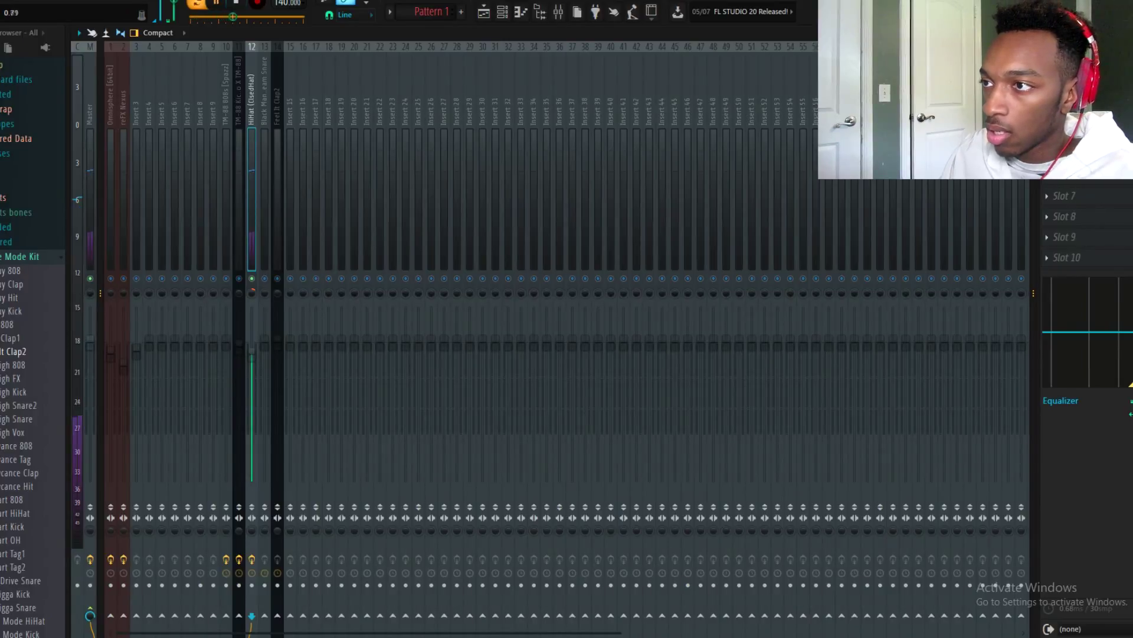
pyautogui.click(503, 11)
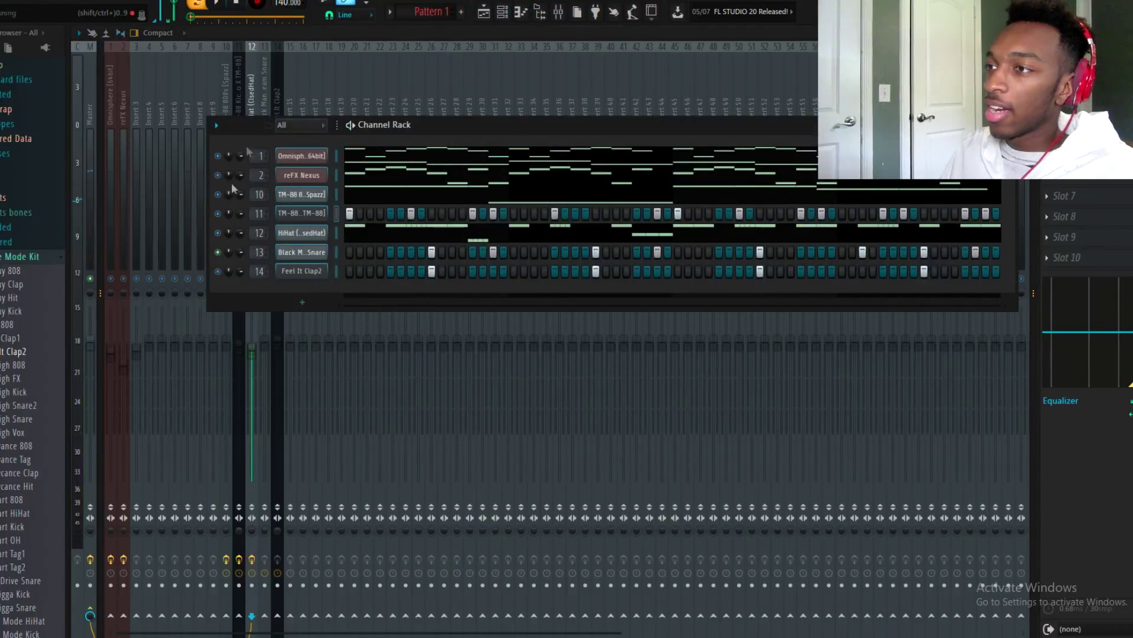
pyautogui.click(267, 104)
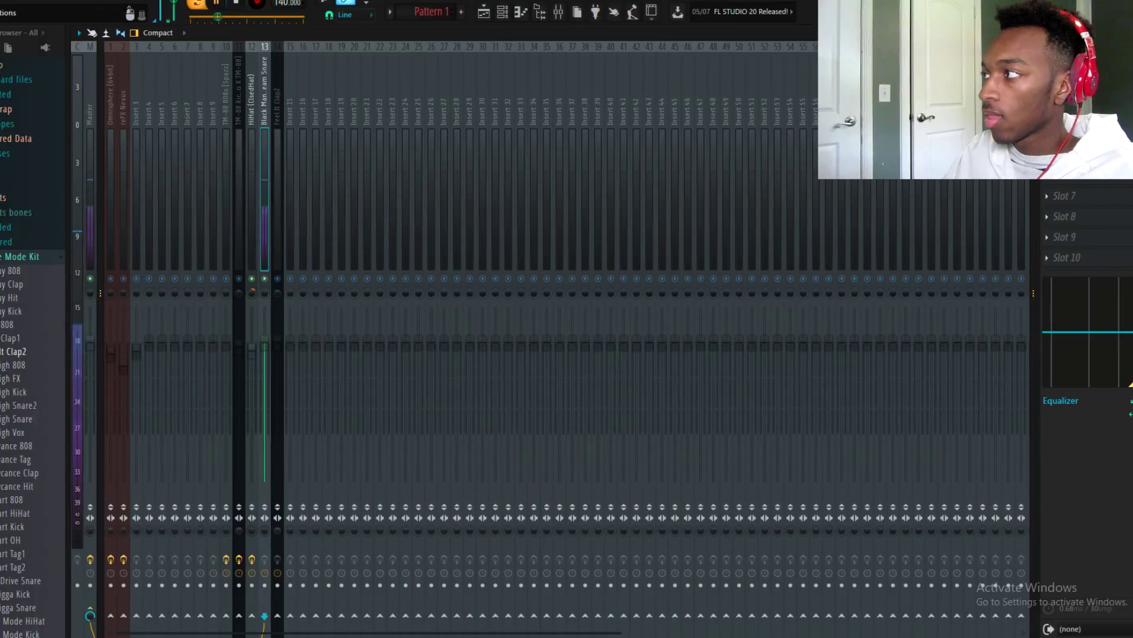
pyautogui.click(1063, 175)
pyautogui.click(875, 429)
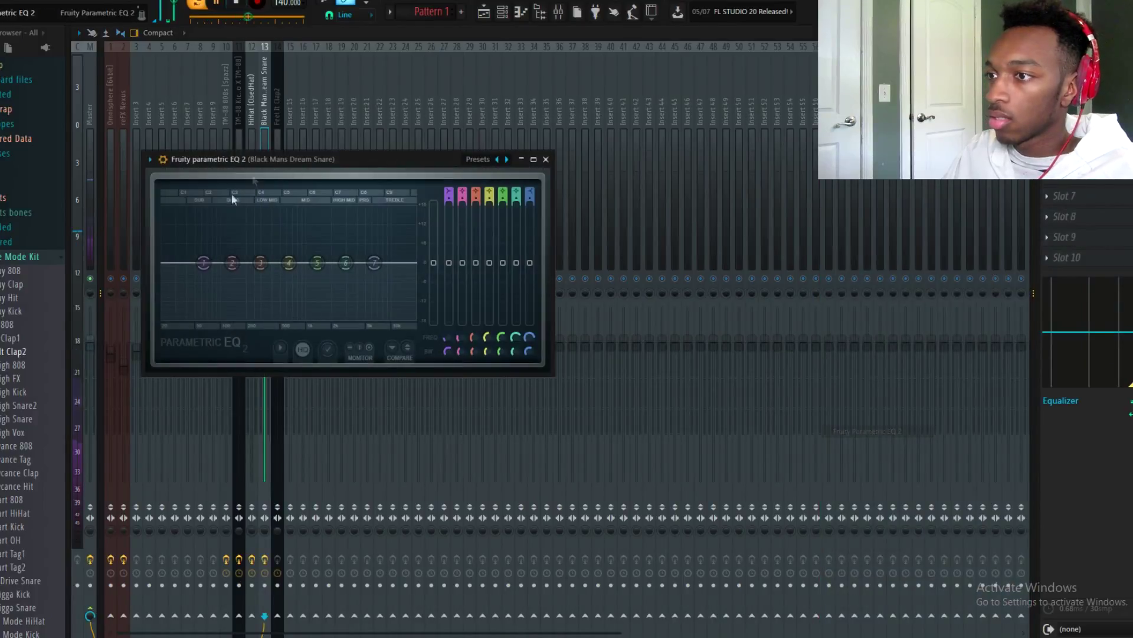
# - Cut the snare's low frequencies with band 1, smooth the peak at its cutoff during playback, and close the EQ
pyautogui.moveTo(203, 262); pyautogui.dragTo(235, 319)
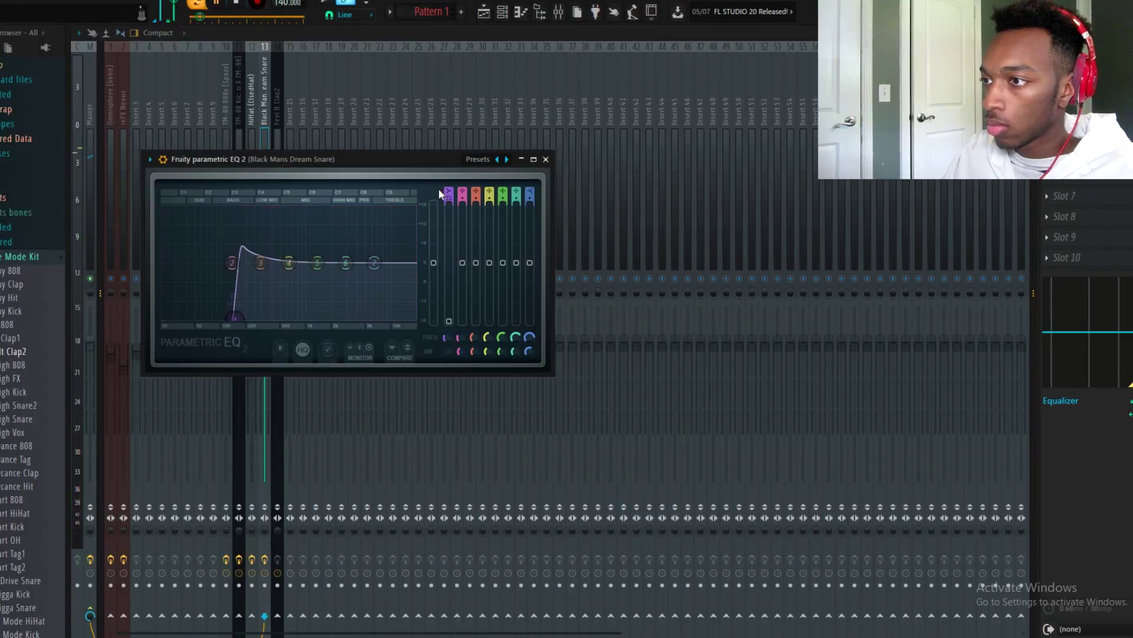
pyautogui.scroll(-2, 236, 316)
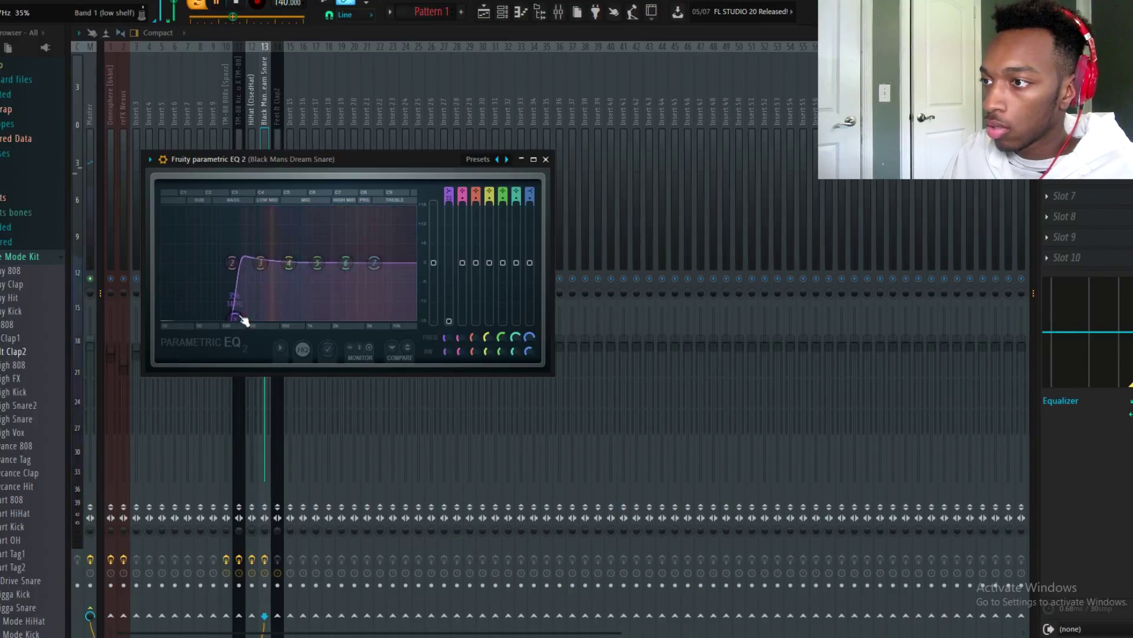
pyautogui.moveTo(234, 322)
pyautogui.mouseDown()
pyautogui.moveTo(313, 318)
pyautogui.moveTo(227, 324)
pyautogui.mouseUp()
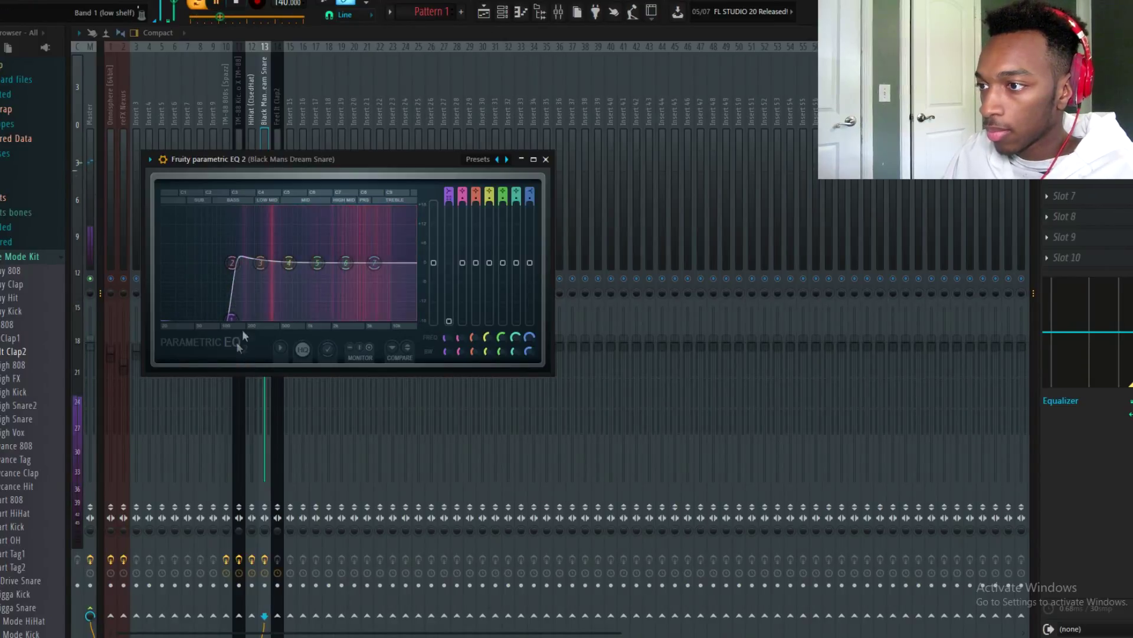
pyautogui.press('space')
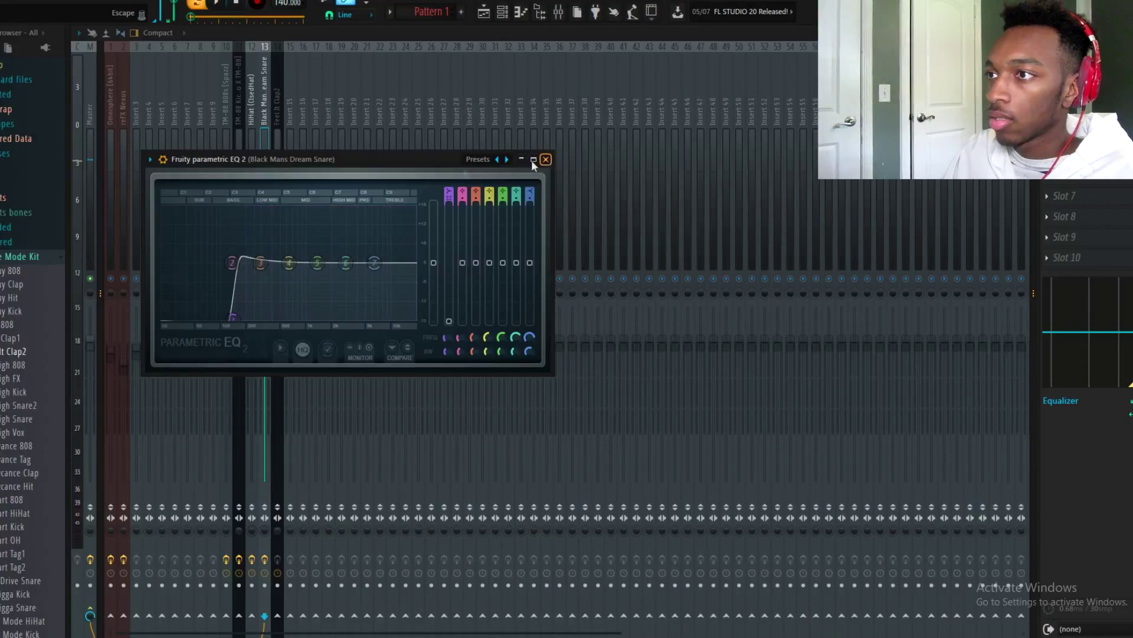
pyautogui.click(546, 159)
# - Solo the Feel It Clap2 mixer track and add Fruity Parametric EQ 2 to its effects
pyautogui.click(278, 248)
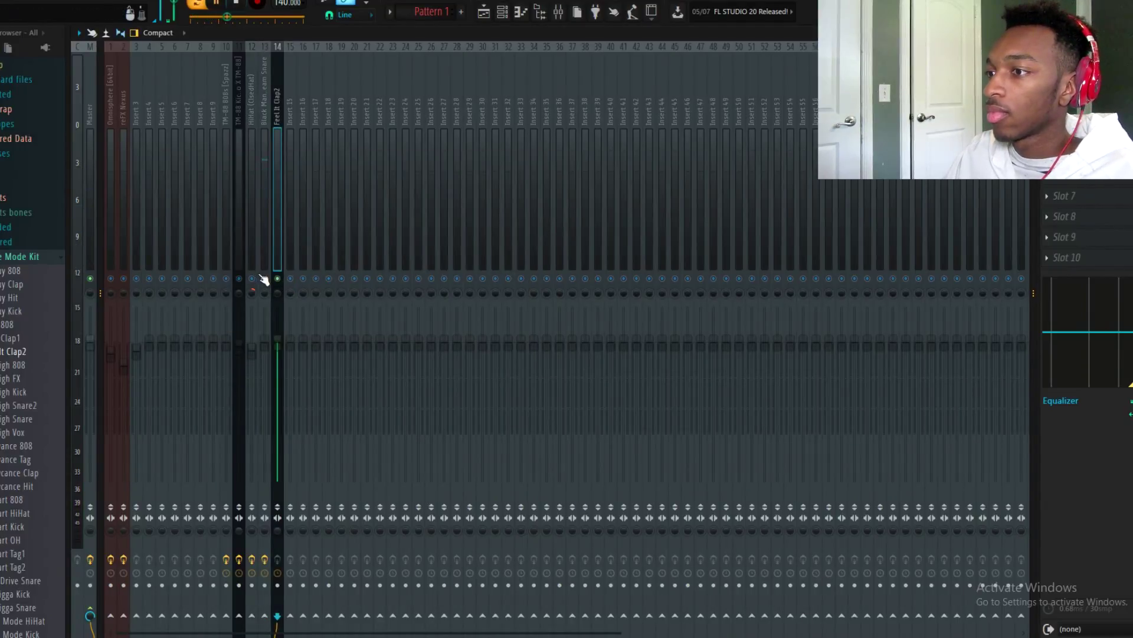
pyautogui.click(503, 12)
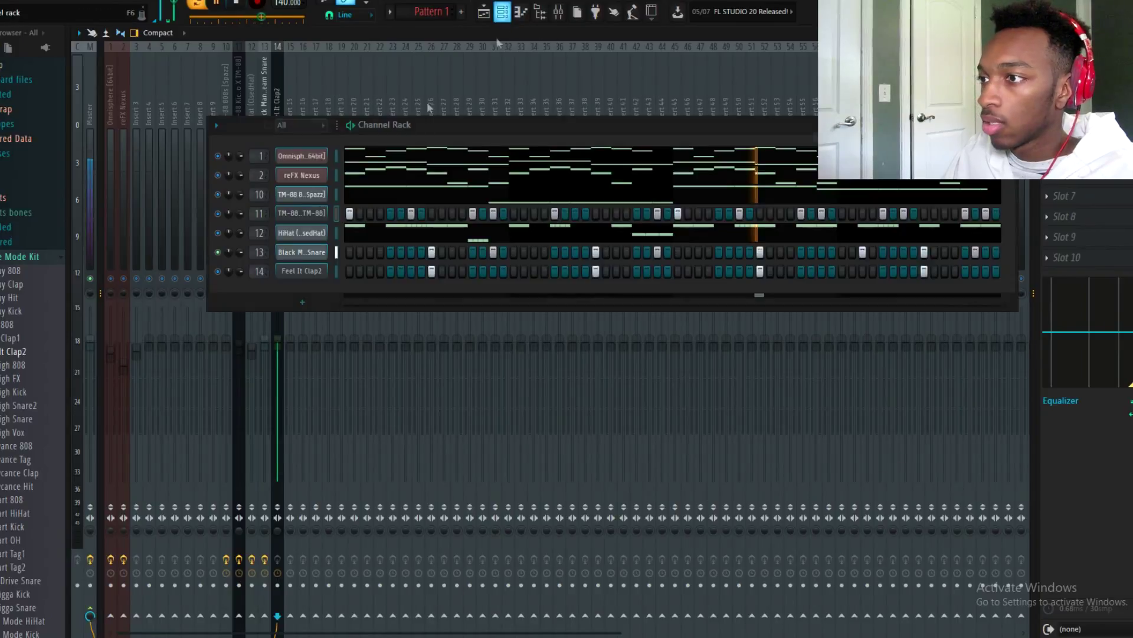
pyautogui.click(278, 56)
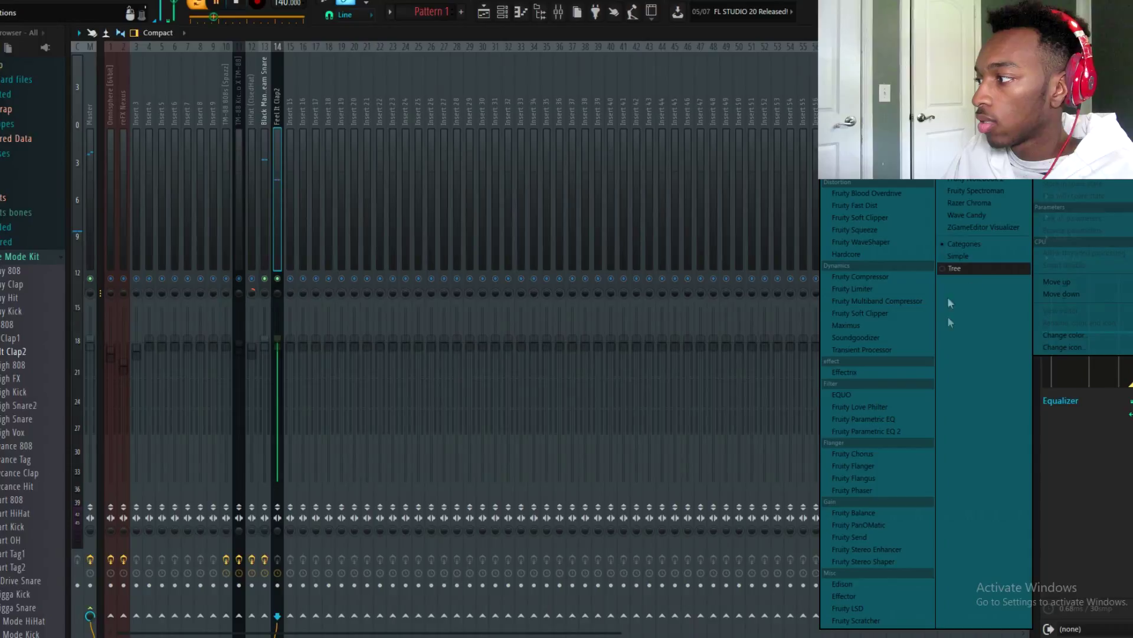
pyautogui.click(876, 431)
# - Cut the clap's lows up to the low mids with band 1, smooth the peak at its cutoff, and close the EQ
pyautogui.moveTo(243, 298); pyautogui.dragTo(301, 351)
pyautogui.press('Escape')
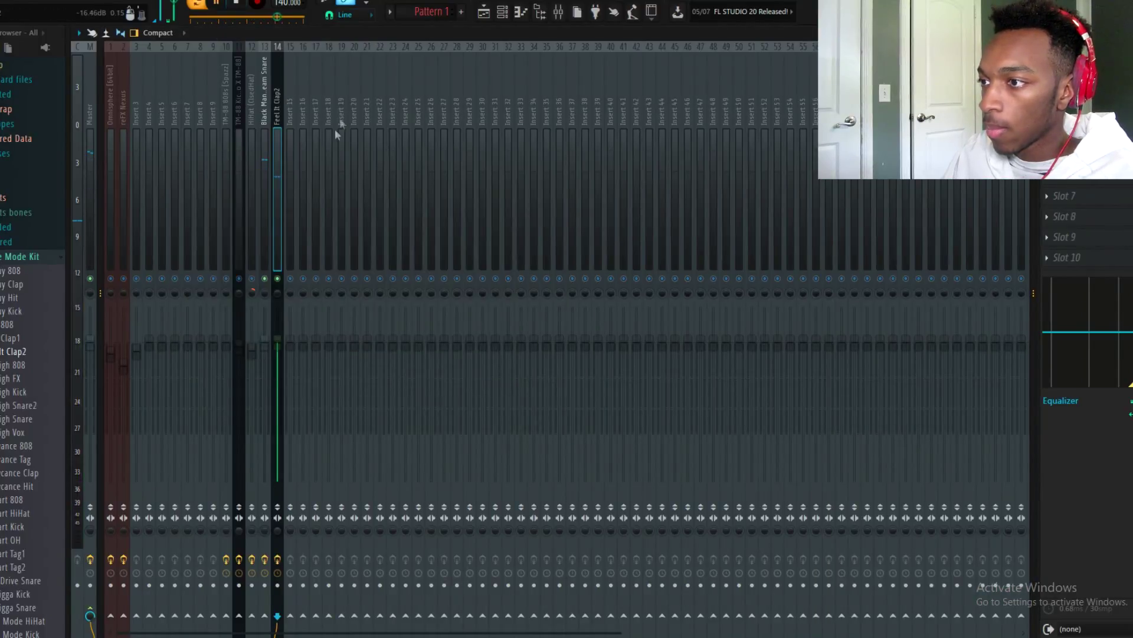
pyautogui.click(1072, 72)
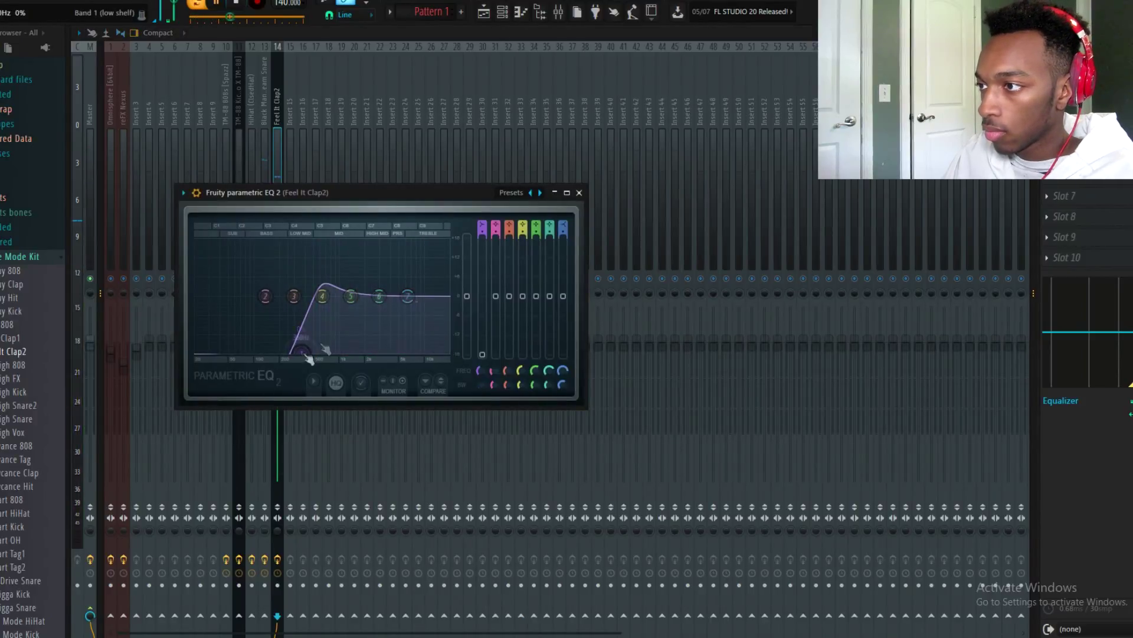
pyautogui.scroll(-2, 303, 353)
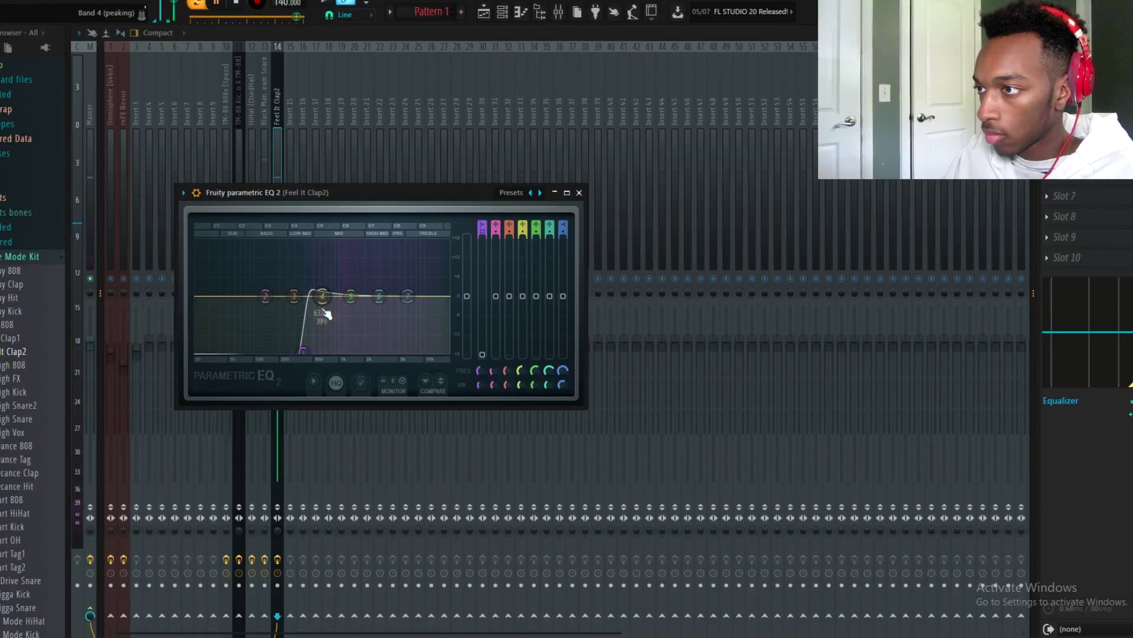
pyautogui.click(275, 156)
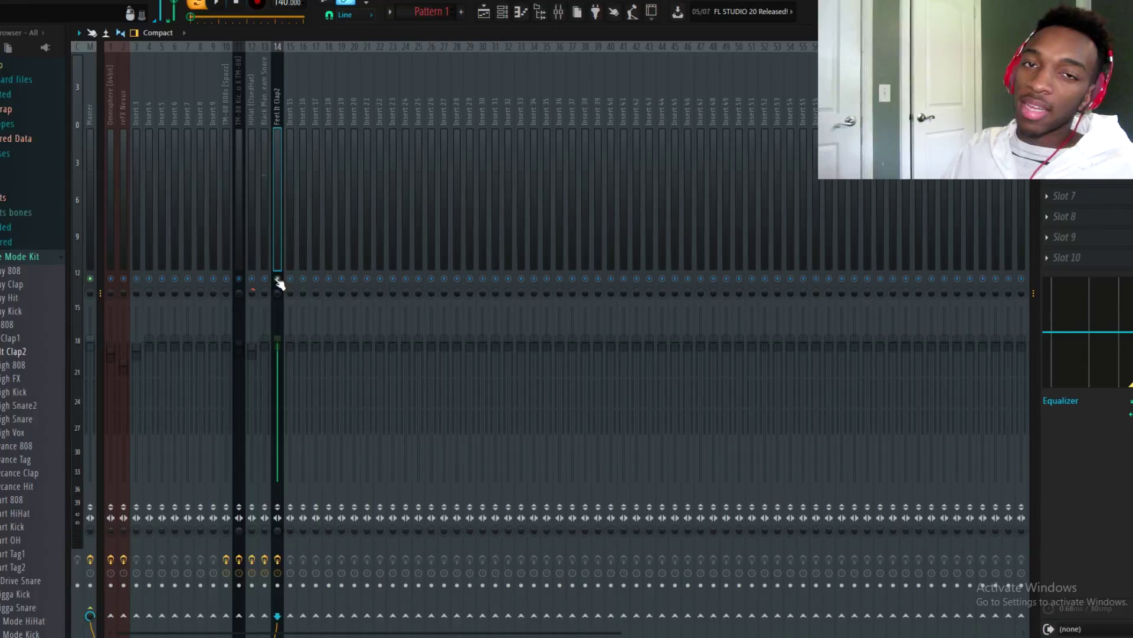
# - Unsolo the clap track so all mixer tracks are active and play the full beat with the Channel Rack open
pyautogui.rightClick(278, 279)
pyautogui.click(520, 12)
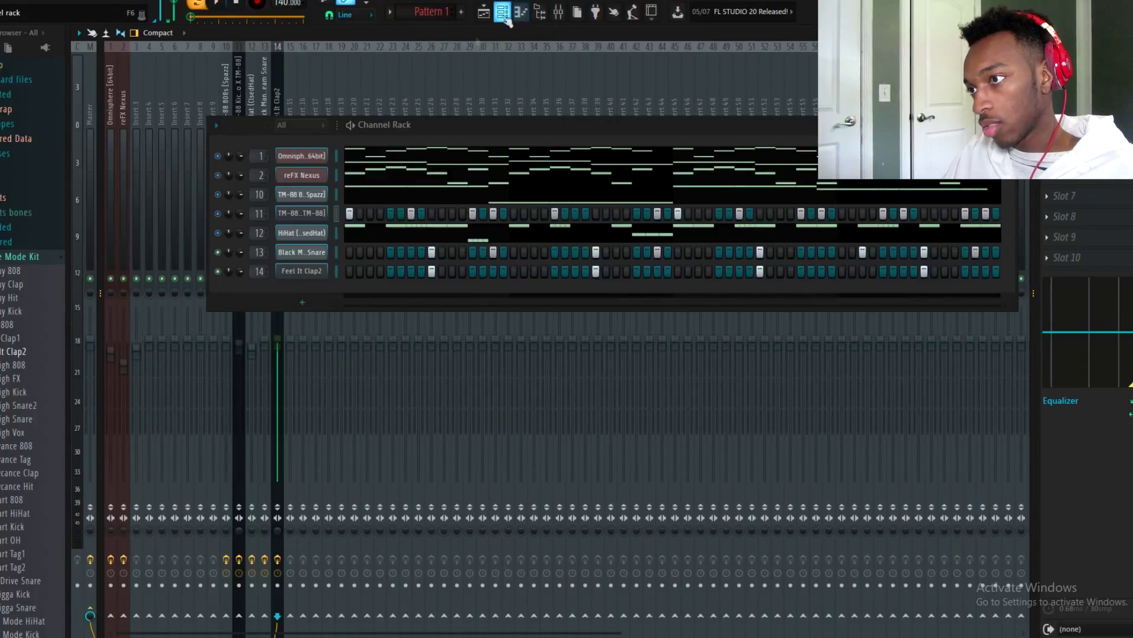
pyautogui.press('space')
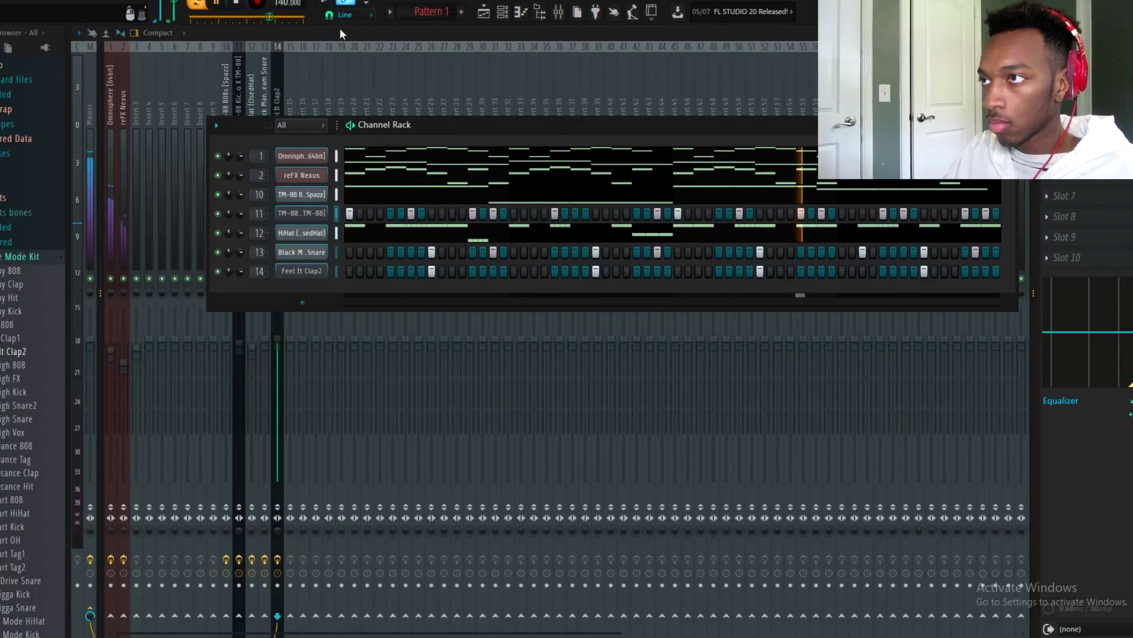
pyautogui.click(239, 4)
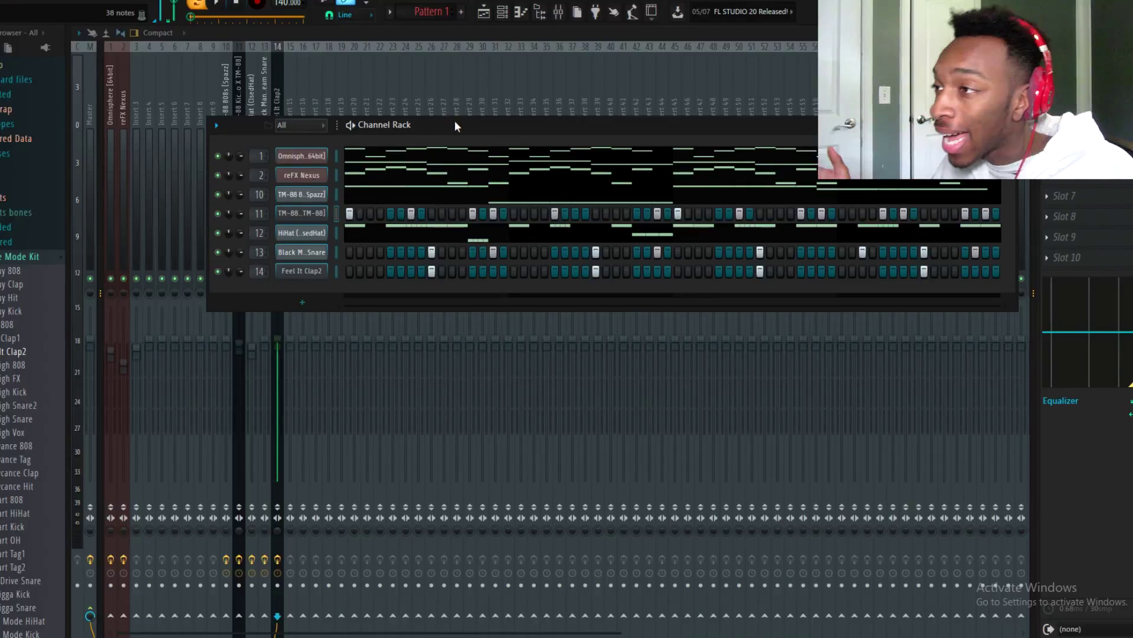
# - Replace the Fruity Limiter on the Master track with Fruity Soft Clipper and play the beat through it
pyautogui.click(90, 154)
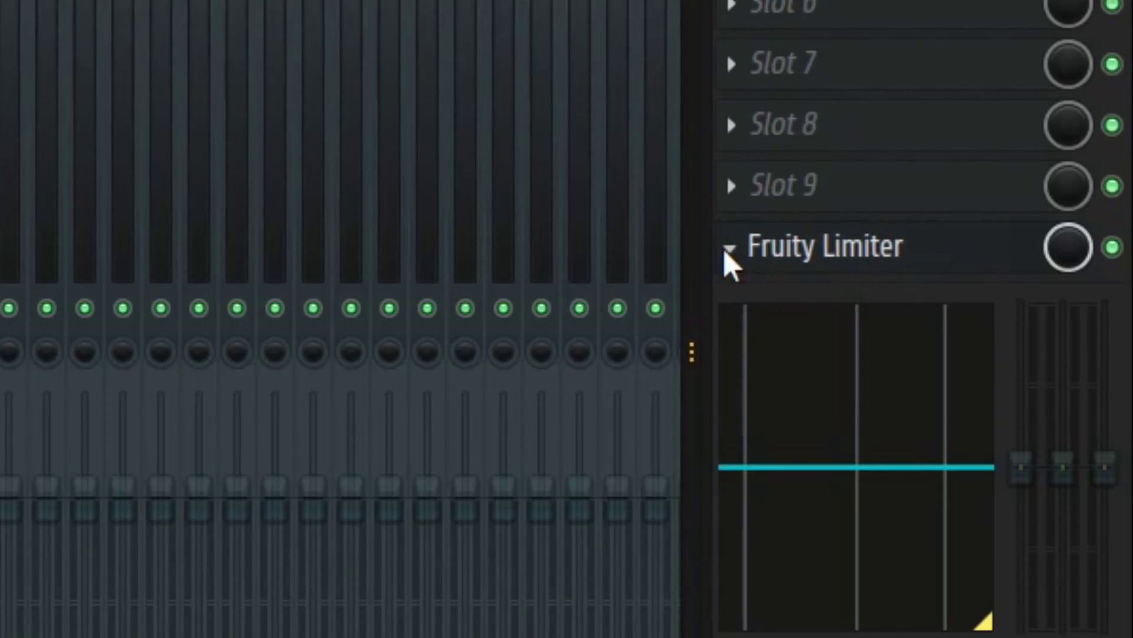
pyautogui.click(733, 249)
pyautogui.moveTo(791, 307)
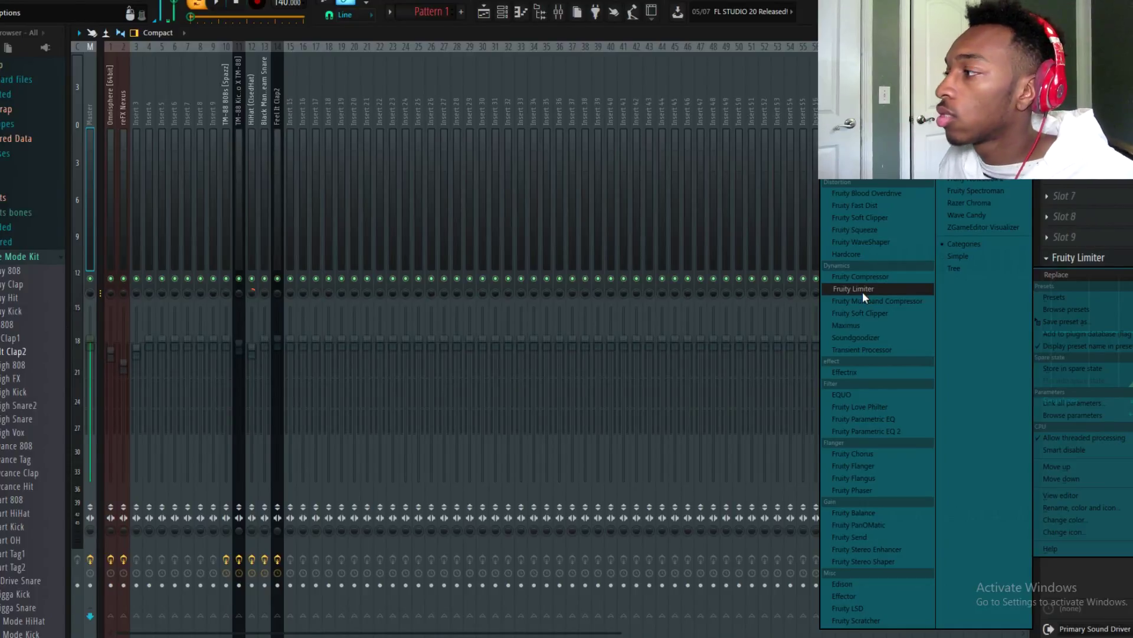
pyautogui.click(885, 218)
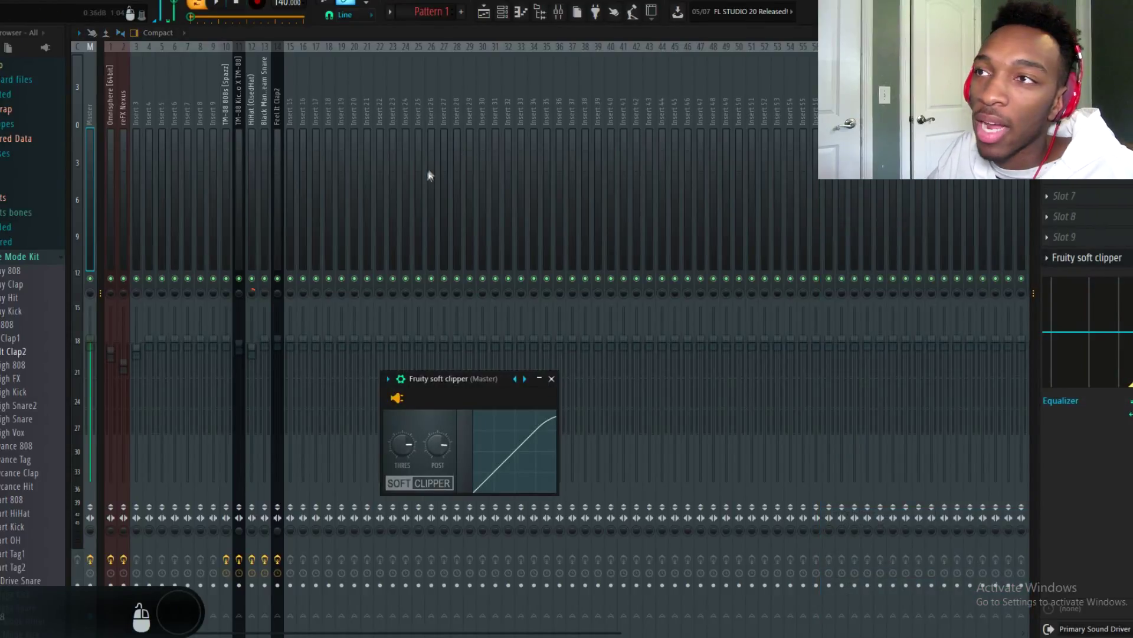
pyautogui.click(219, 5)
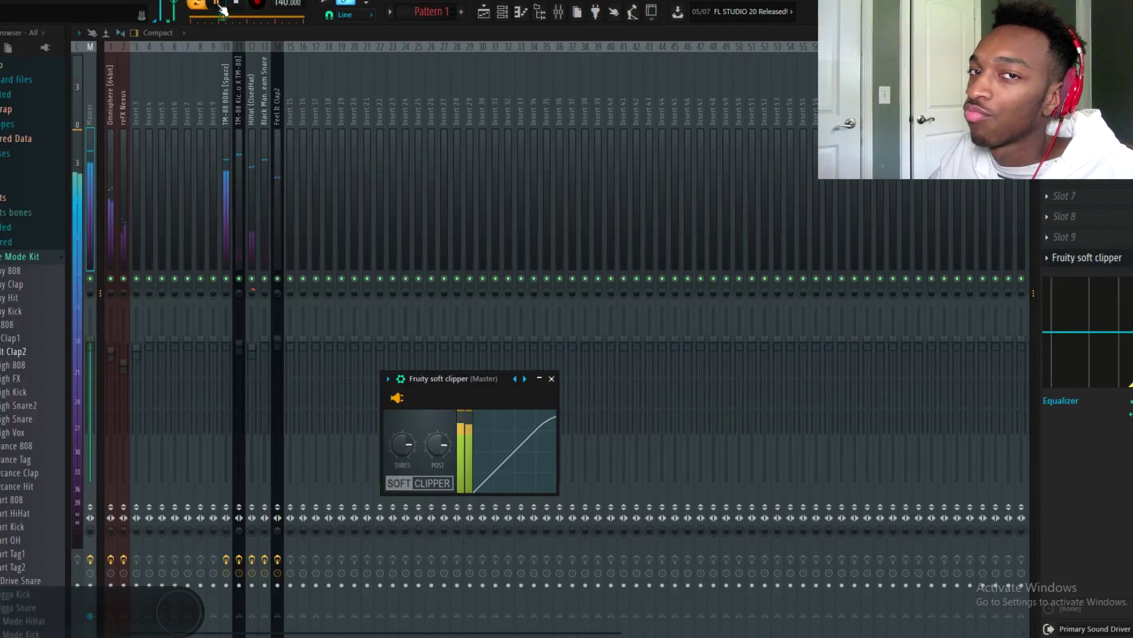